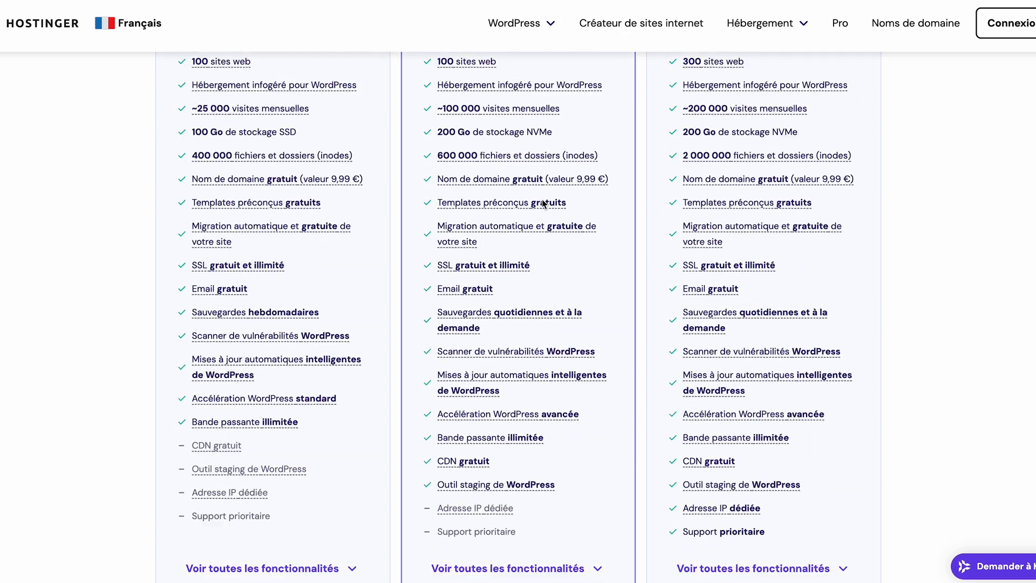
Compare the full feature lists of the hosting plans and add the Business plan to the cart for 48 months.
{"action": "left_click", "coordinate": [522, 356]}
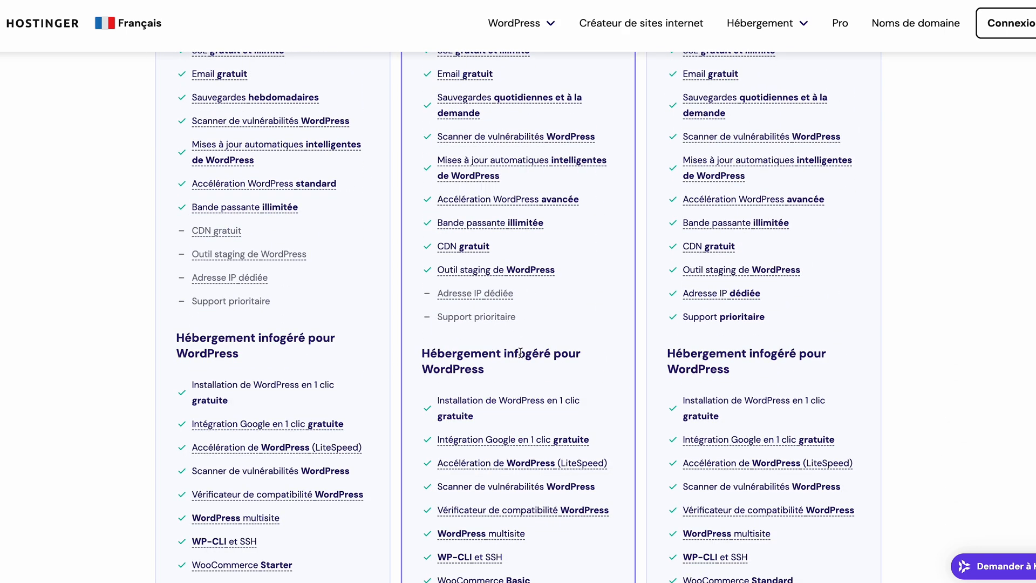
{"action": "scroll", "coordinate": [522, 356], "scroll_direction": "down", "scroll_amount": 5}
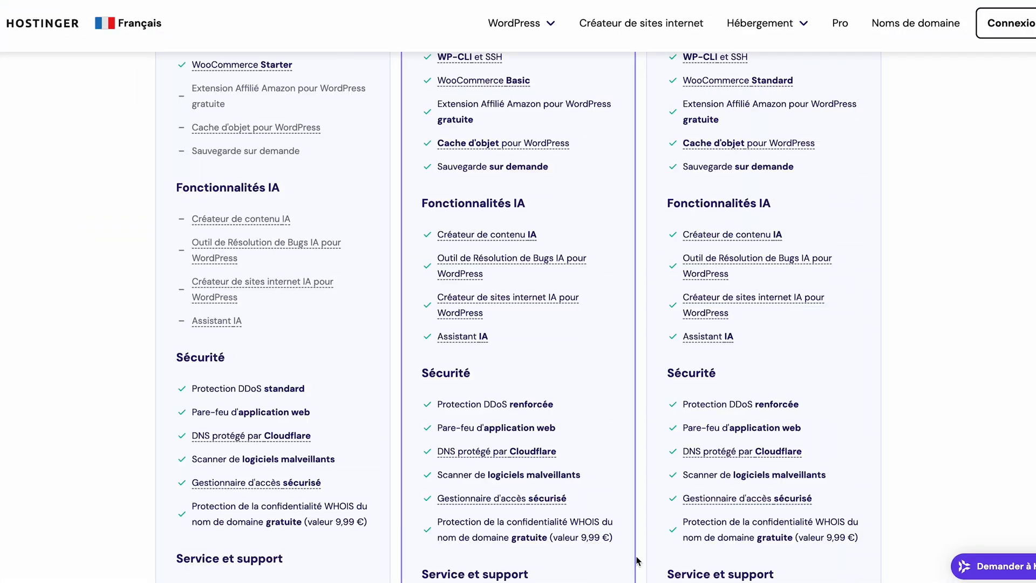
{"action": "scroll", "coordinate": [637, 561], "scroll_direction": "up", "scroll_amount": 5}
{"action": "scroll", "coordinate": [637, 561], "scroll_direction": "up", "scroll_amount": 10}
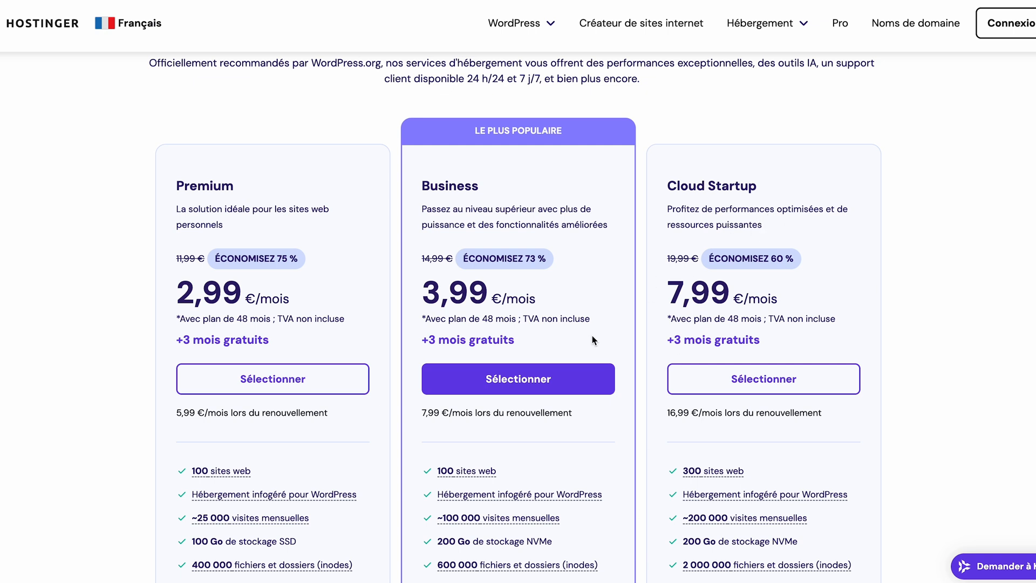
{"action": "left_click", "coordinate": [526, 384]}
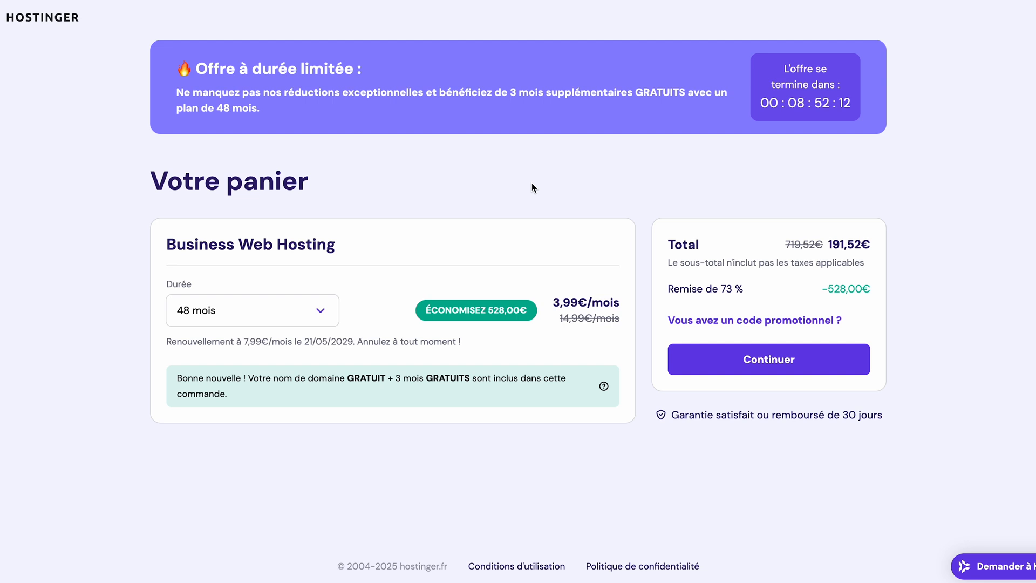
{"action": "left_click", "coordinate": [321, 311]}
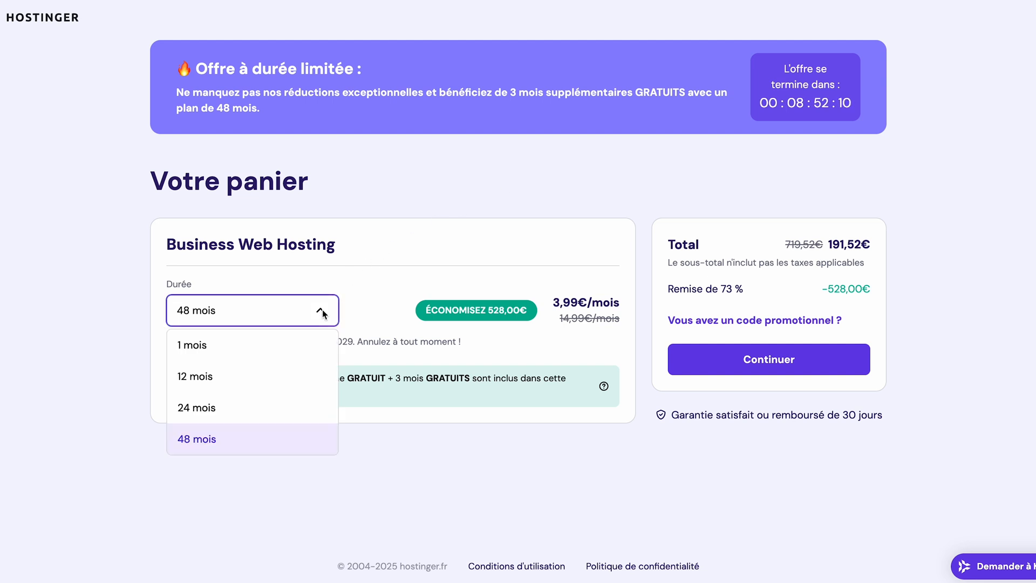
{"action": "left_click", "coordinate": [300, 442]}
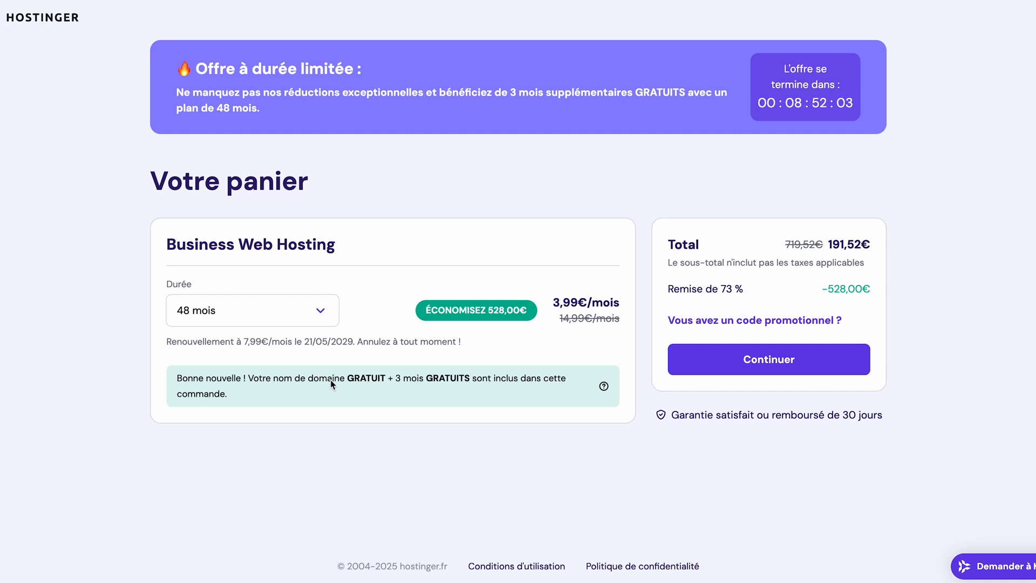
Apply the promo code WP10FR to the cart.
{"action": "left_click", "coordinate": [691, 322]}
{"action": "type", "text": "WP10FR"}
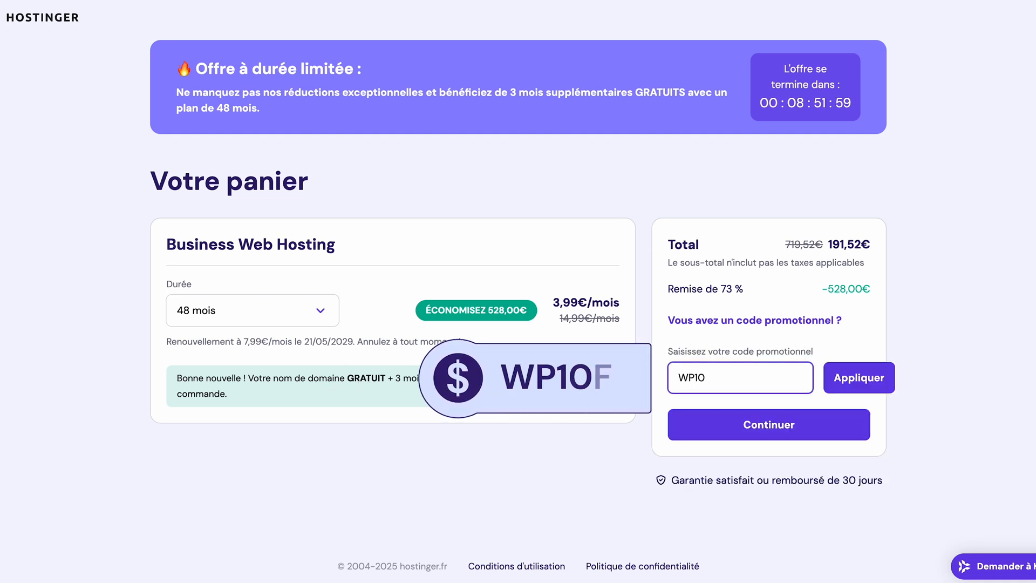
{"action": "left_click", "coordinate": [846, 379]}
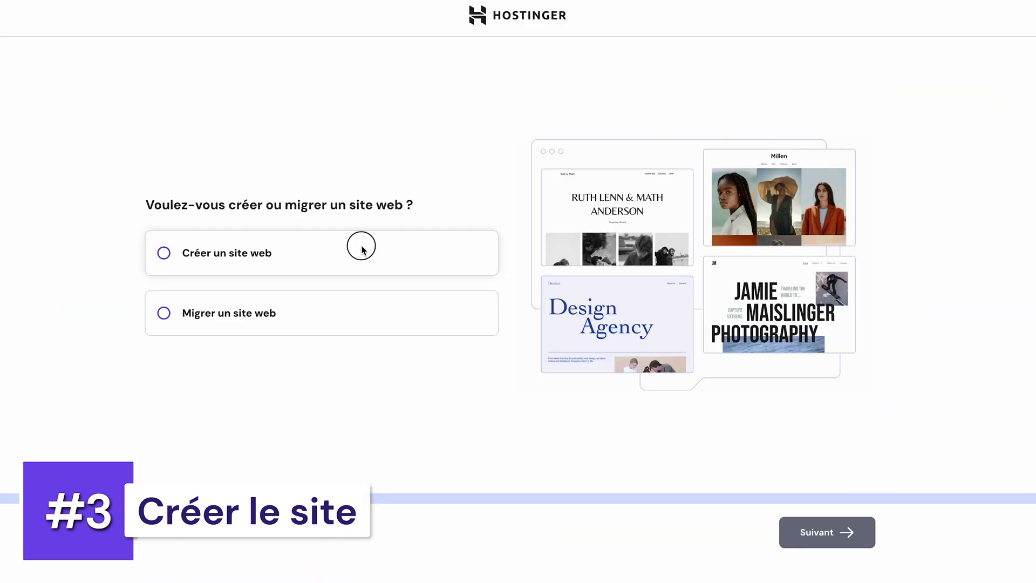
Set up the WordPress admin account in Français (France) with an e-mail and administrator password, and choose to create the website with AI.
{"action": "left_click", "coordinate": [361, 248]}
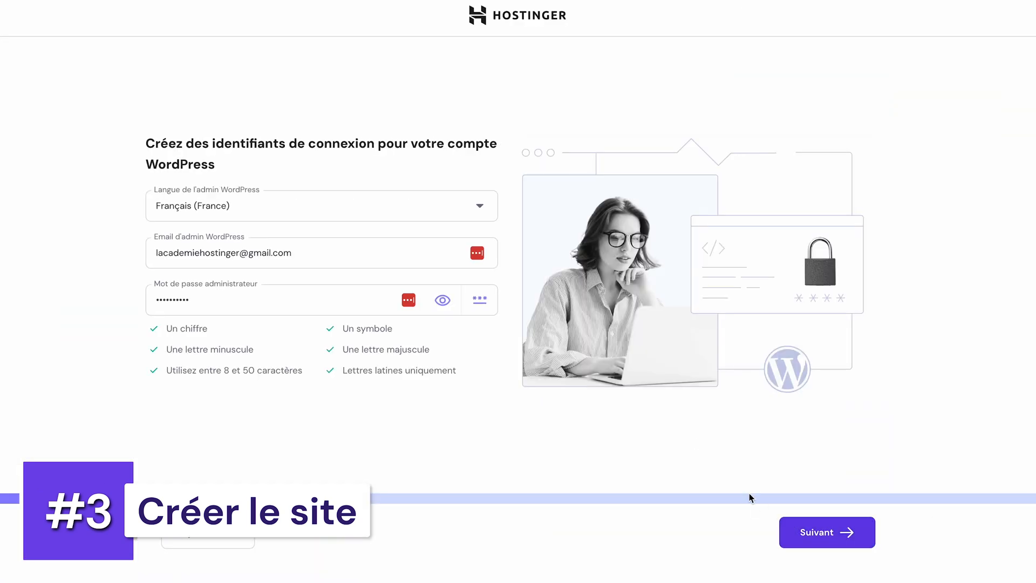
{"action": "left_click", "coordinate": [799, 532]}
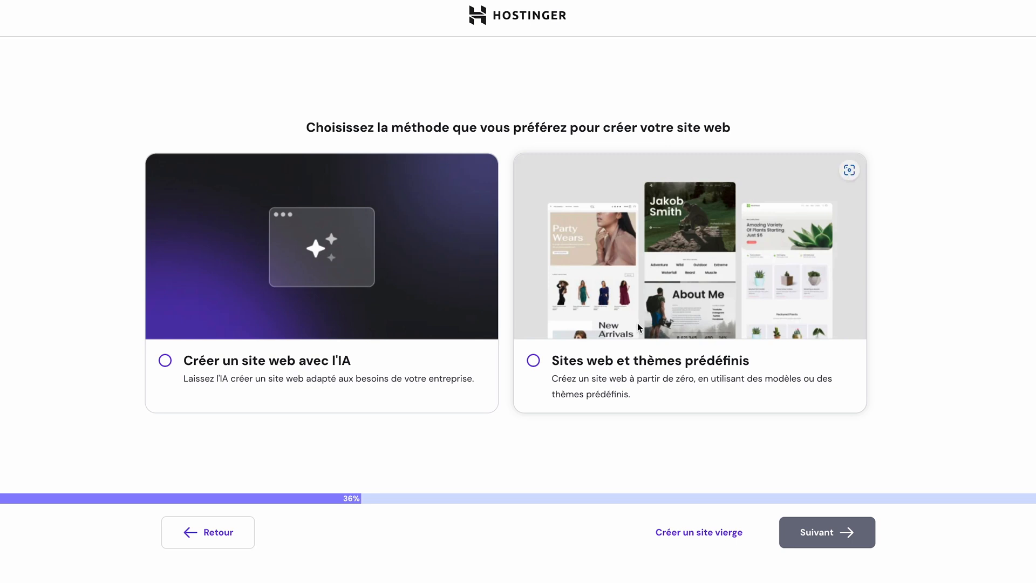
{"action": "left_click", "coordinate": [261, 359]}
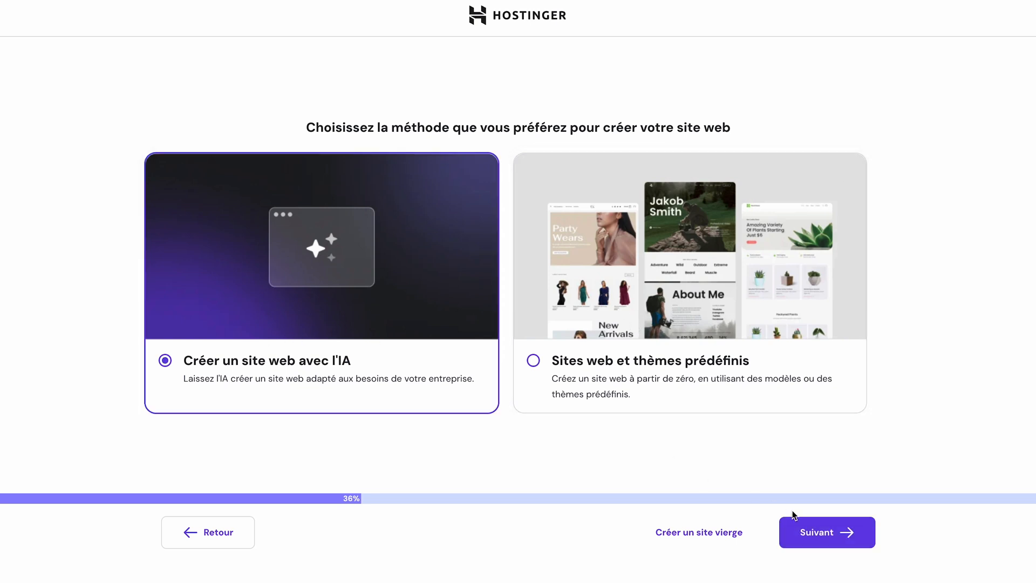
{"action": "left_click", "coordinate": [815, 530]}
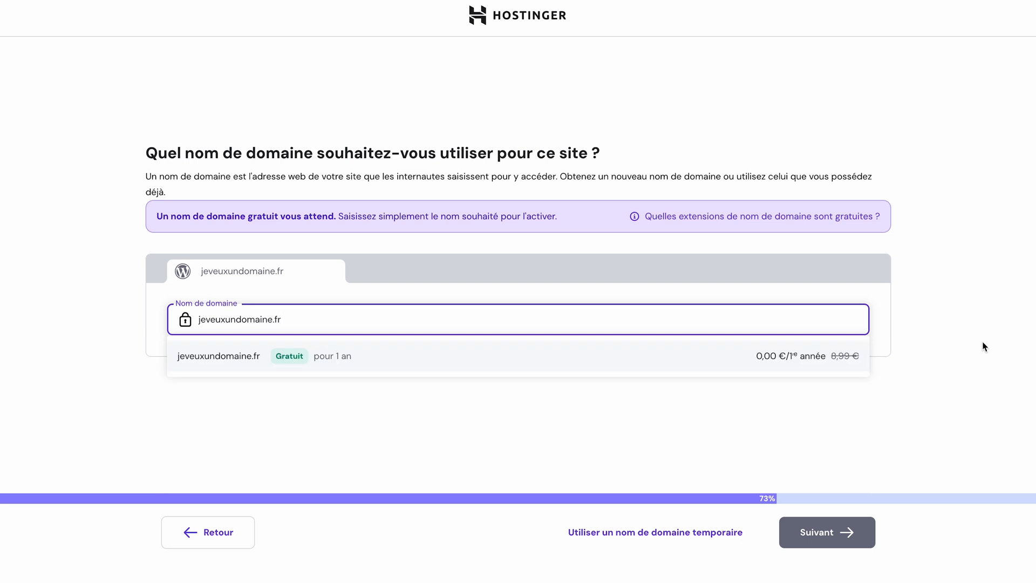
Use a temporary domain name for the site and accept France as the target audience's server location.
{"action": "left_click", "coordinate": [652, 534]}
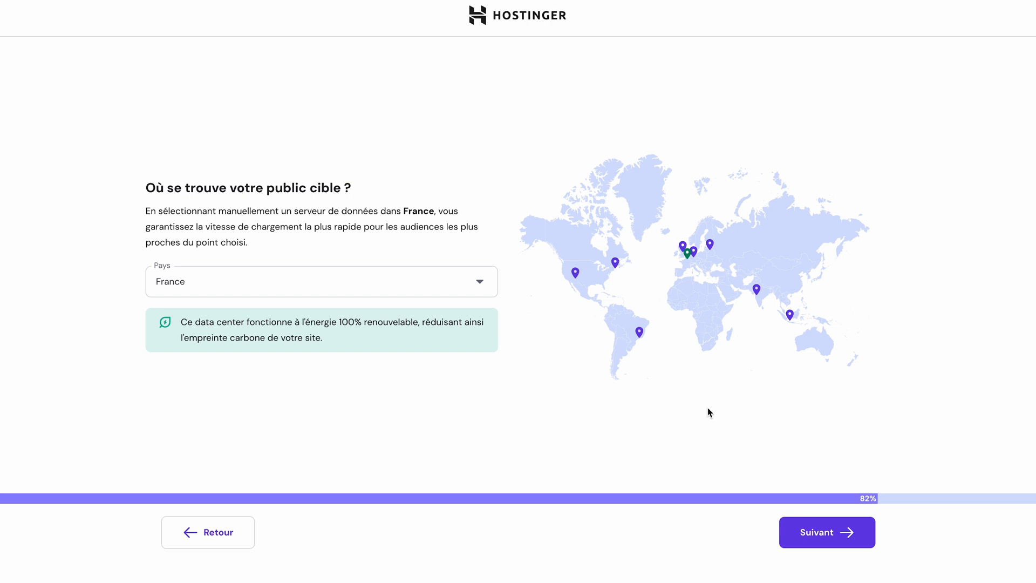
{"action": "left_click", "coordinate": [804, 540]}
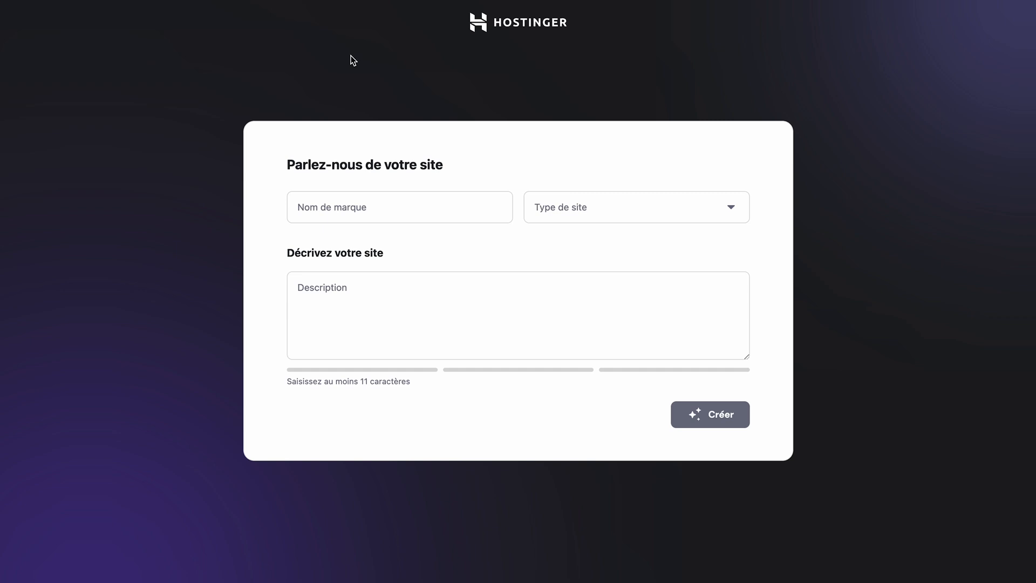
Generate an Affiliate marketing site branded "Parlons Sport", described as "Je veux un site avec des conseils et des tutos sur le sport.".
{"action": "left_click", "coordinate": [363, 206]}
{"action": "type", "text": "Parlons Sport"}
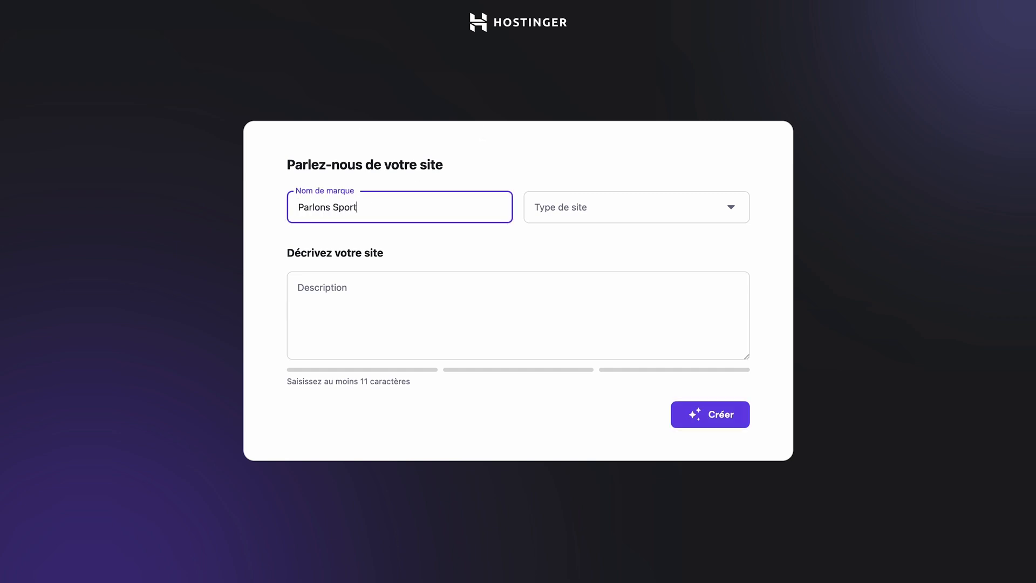
{"action": "left_click", "coordinate": [335, 328]}
{"action": "type", "text": "Je veux un site avec des conseils et des tutos sur le sport."}
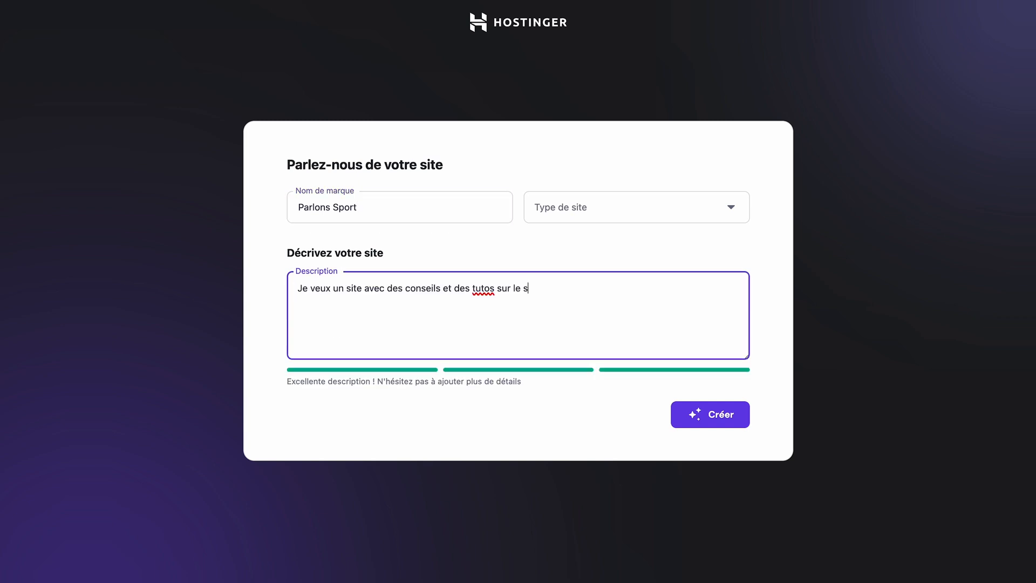
{"action": "left_click", "coordinate": [618, 216]}
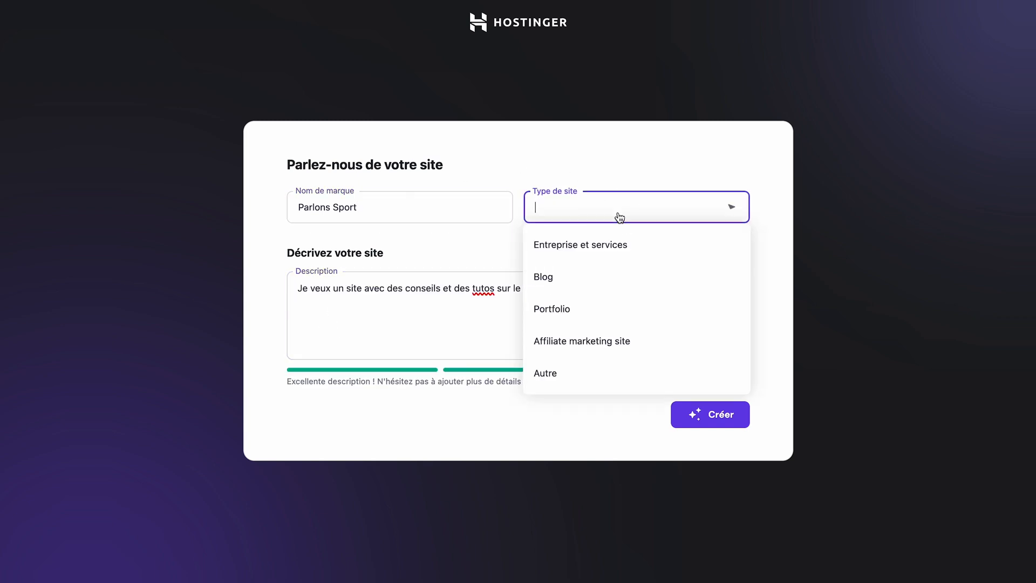
{"action": "left_click", "coordinate": [567, 346]}
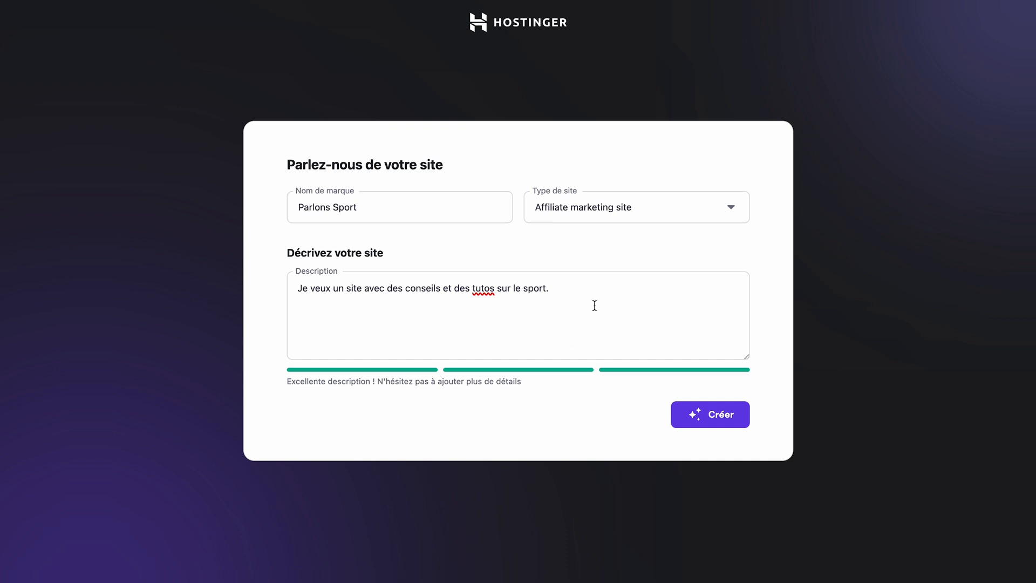
{"action": "left_click", "coordinate": [709, 417]}
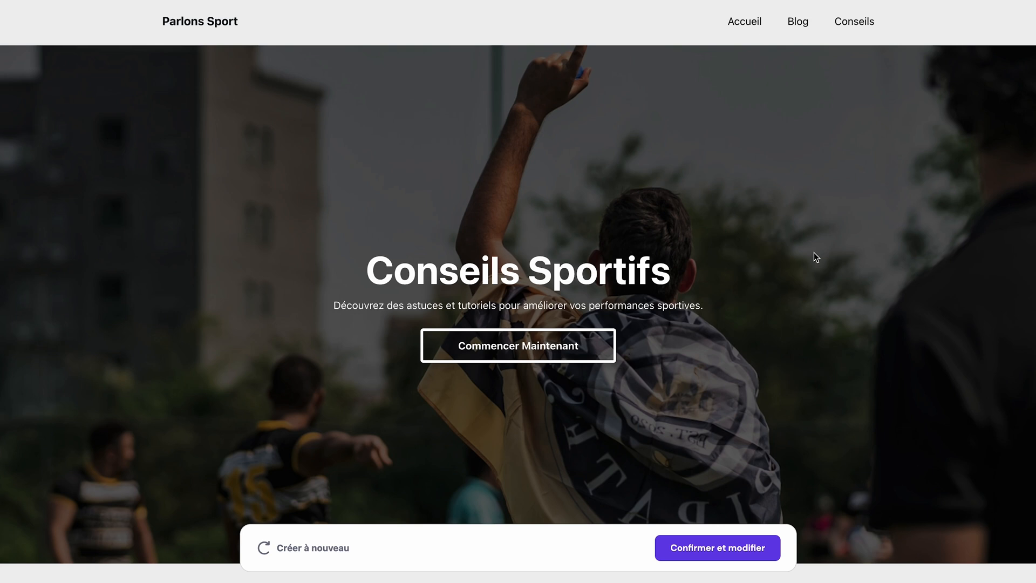
Review the generated Parlons Sport homepage and confirm it for editing.
{"action": "scroll", "coordinate": [814, 252], "scroll_direction": "down", "scroll_amount": 7}
{"action": "scroll", "coordinate": [814, 257], "scroll_direction": "down", "scroll_amount": 10}
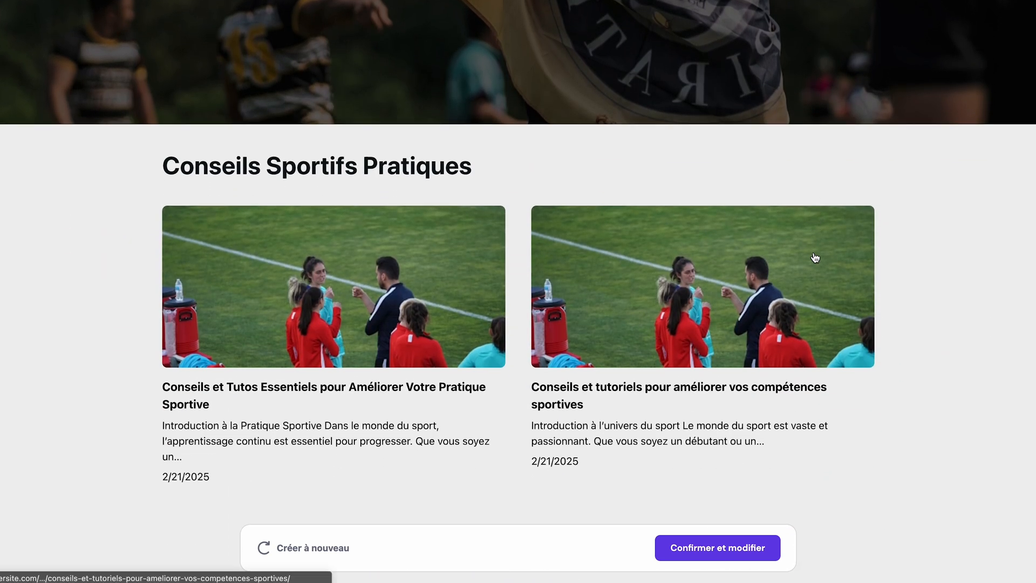
{"action": "scroll", "coordinate": [815, 257], "scroll_direction": "down", "scroll_amount": 8}
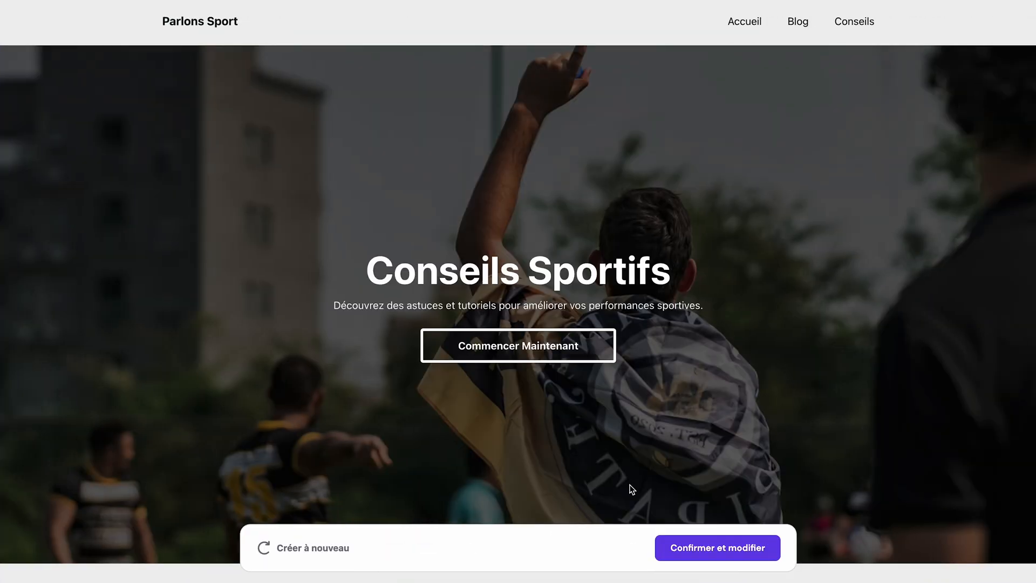
{"action": "left_click", "coordinate": [711, 556]}
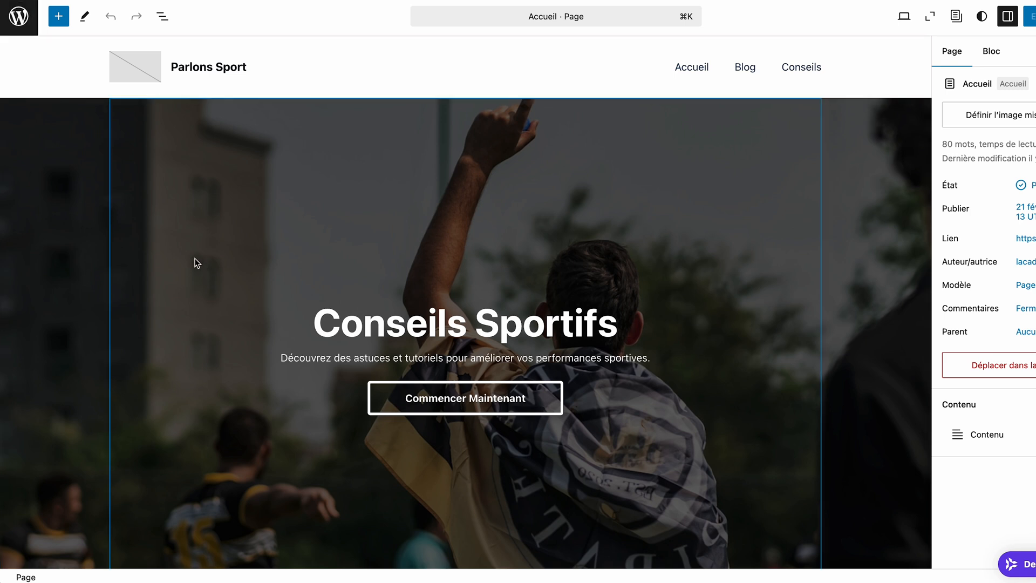
Leave the site editor for the WordPress dashboard and open Hostinger's Onboarding page.
{"action": "left_click", "coordinate": [18, 18]}
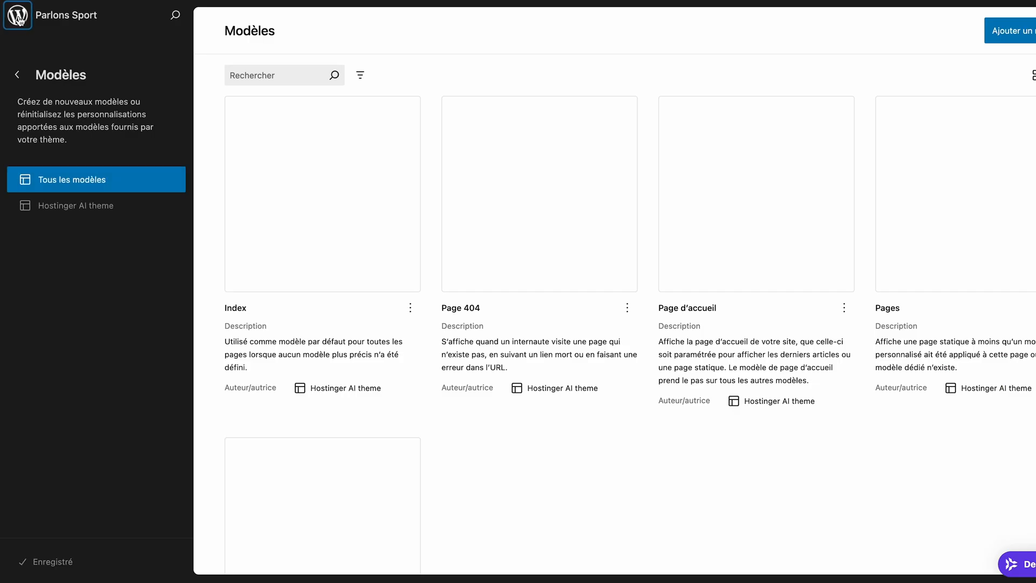
{"action": "left_click", "coordinate": [19, 19]}
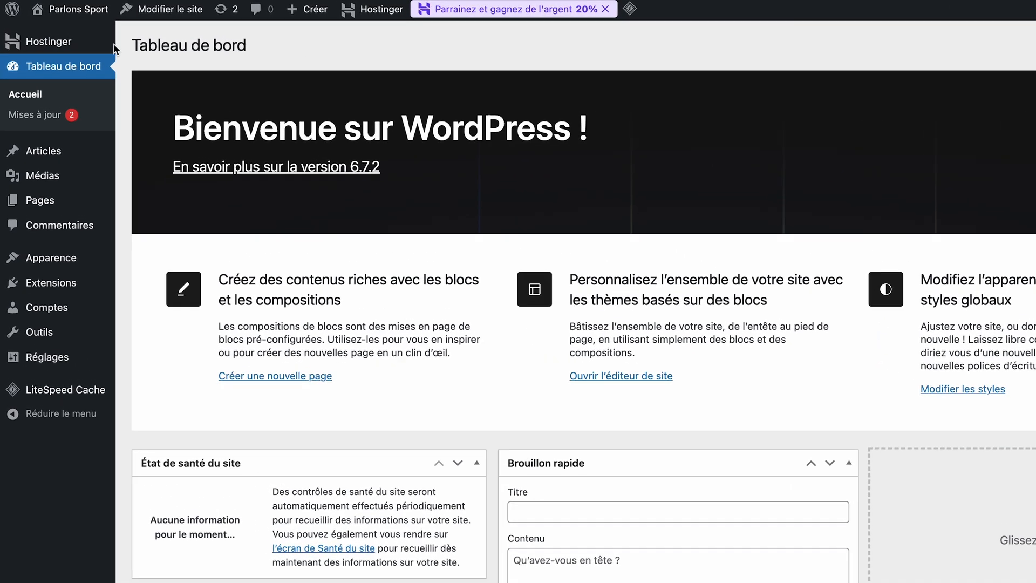
{"action": "mouse_move", "coordinate": [74, 38]}
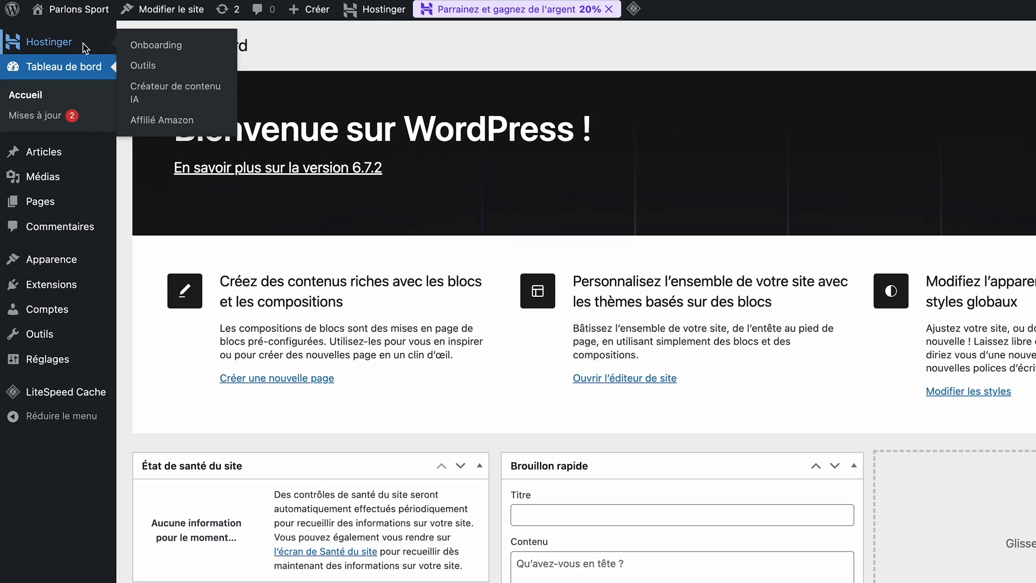
{"action": "left_click", "coordinate": [93, 52]}
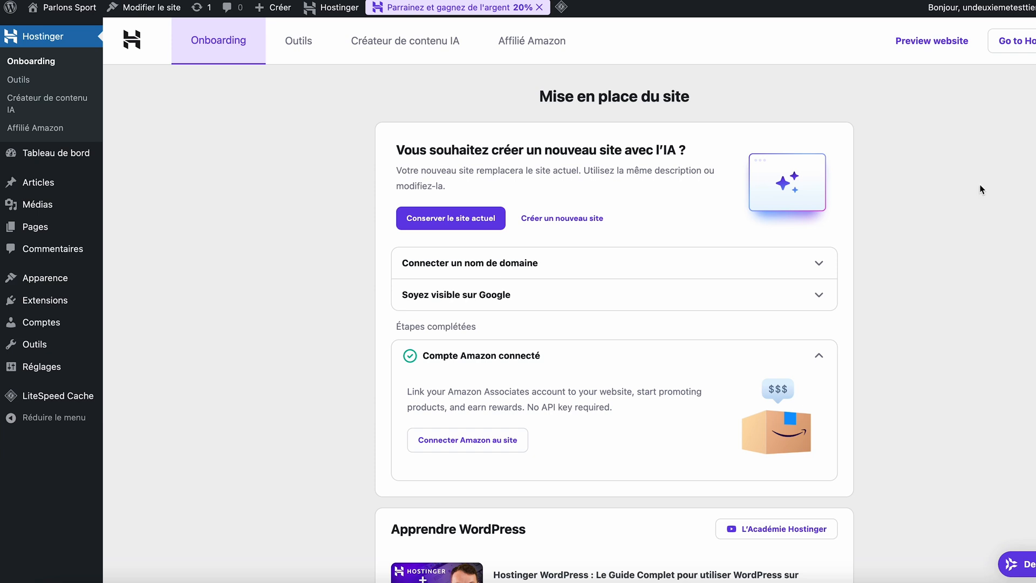
Look through the onboarding steps and WordPress learning videos, and start connecting Amazon to the site.
{"action": "scroll", "coordinate": [981, 189], "scroll_direction": "down", "scroll_amount": 10}
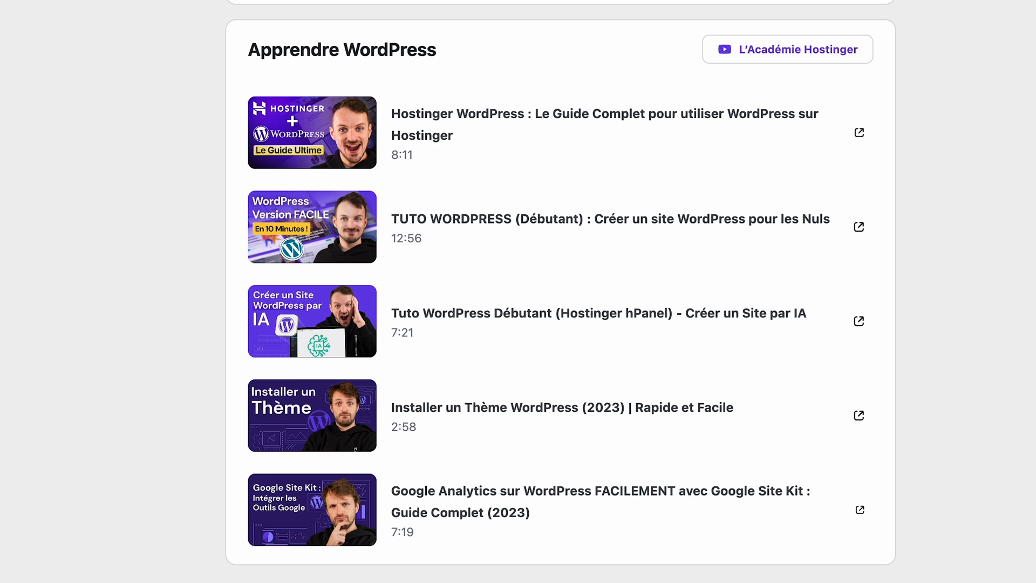
{"action": "scroll", "coordinate": [957, 346], "scroll_direction": "up", "scroll_amount": 5}
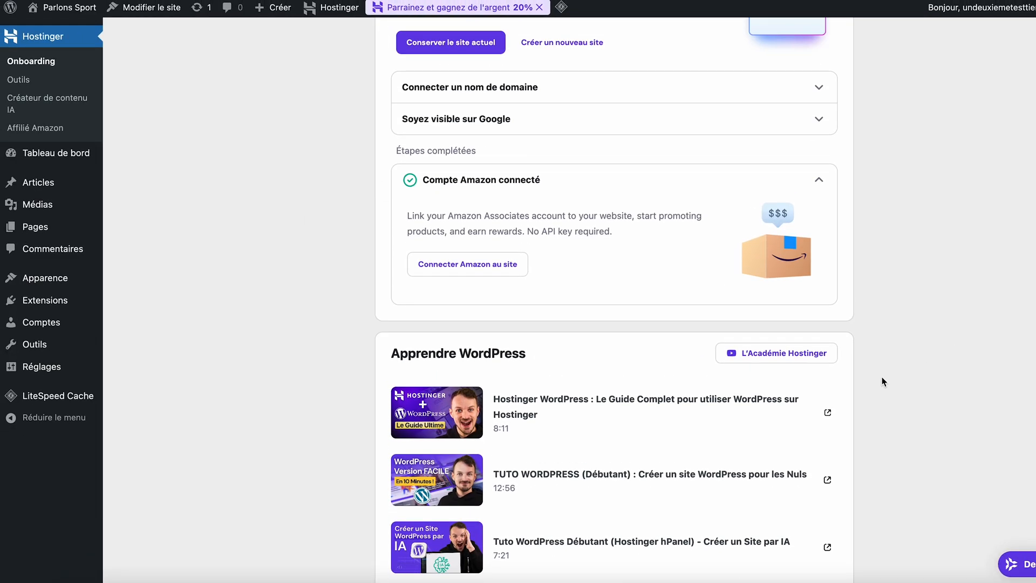
{"action": "left_click", "coordinate": [464, 267]}
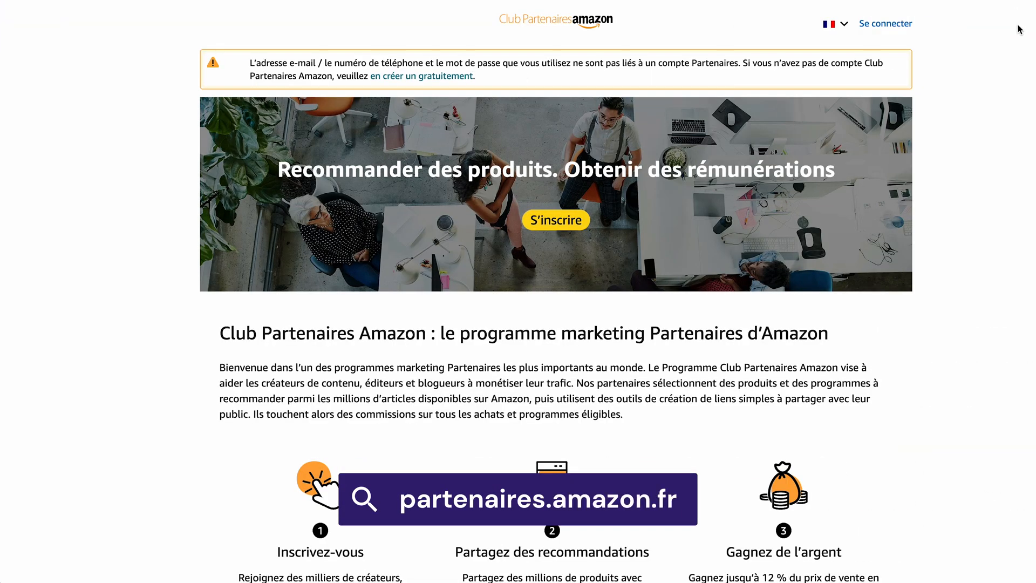
{"action": "left_click", "coordinate": [560, 222]}
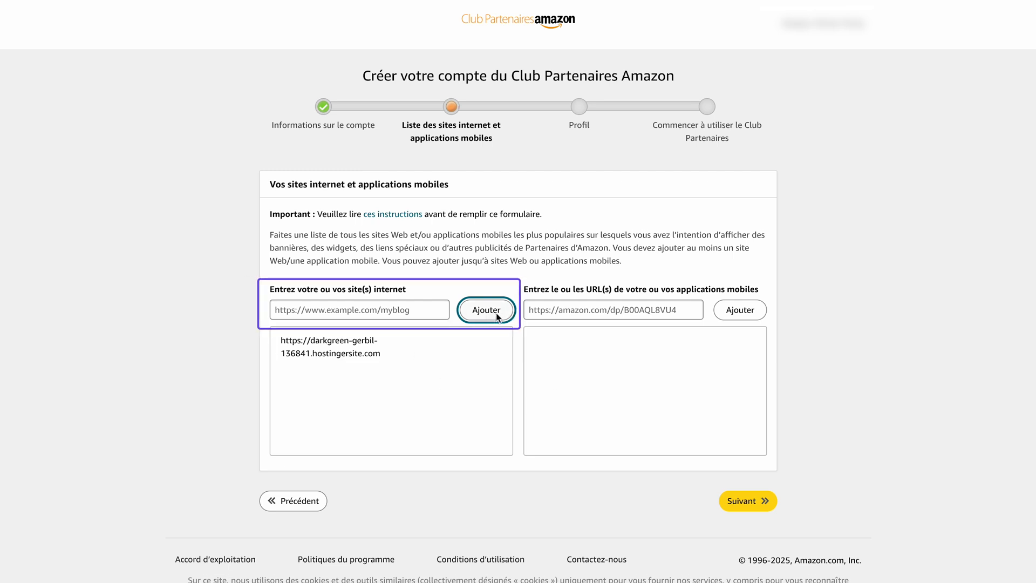
{"action": "left_click", "coordinate": [730, 497]}
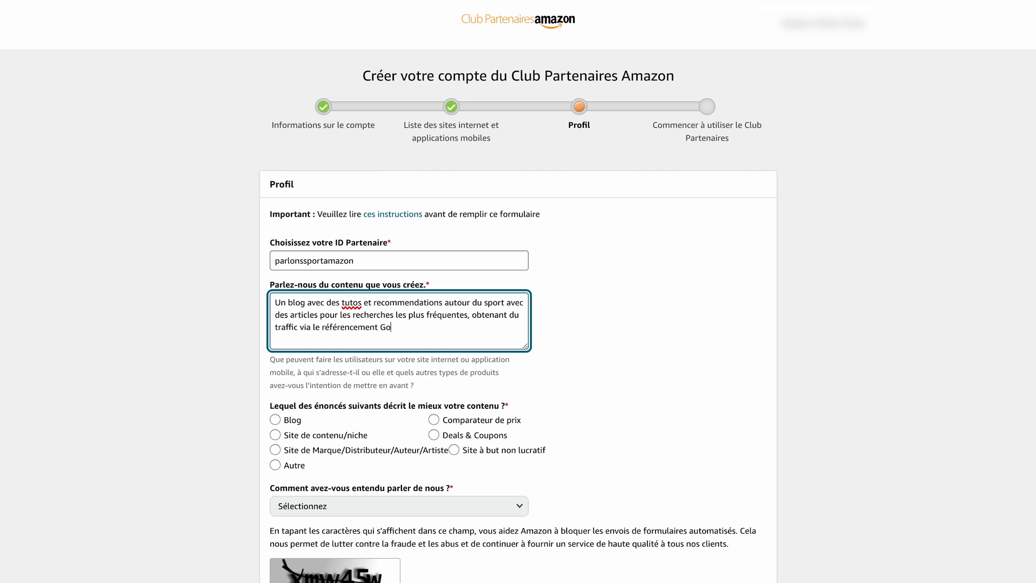
Finish the affiliate profile with content type Blog and referral source Bouche-à-oreille, complete the captcha, accept the programme terms and submit the application.
{"action": "left_click", "coordinate": [763, 342]}
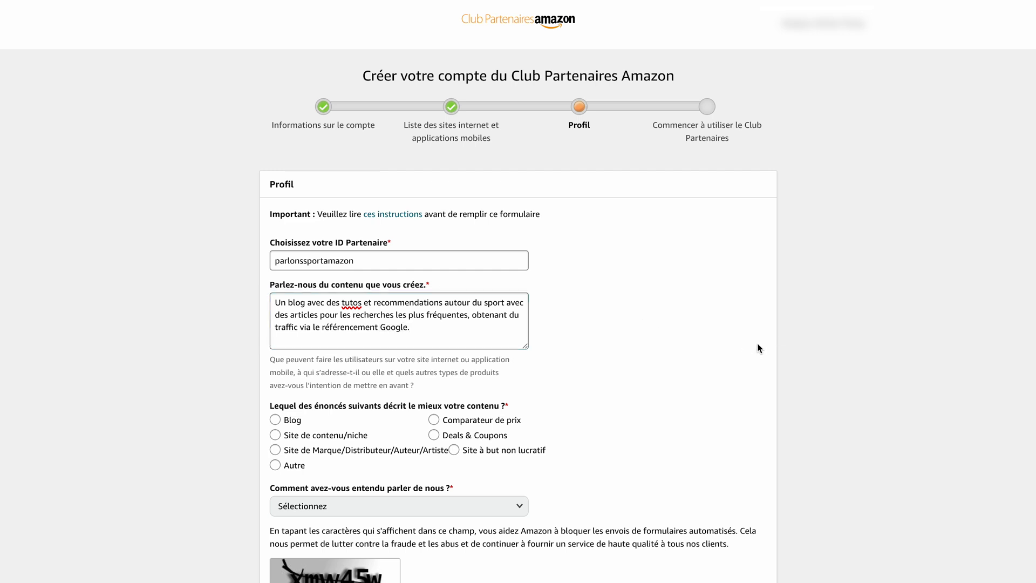
{"action": "left_click", "coordinate": [294, 420]}
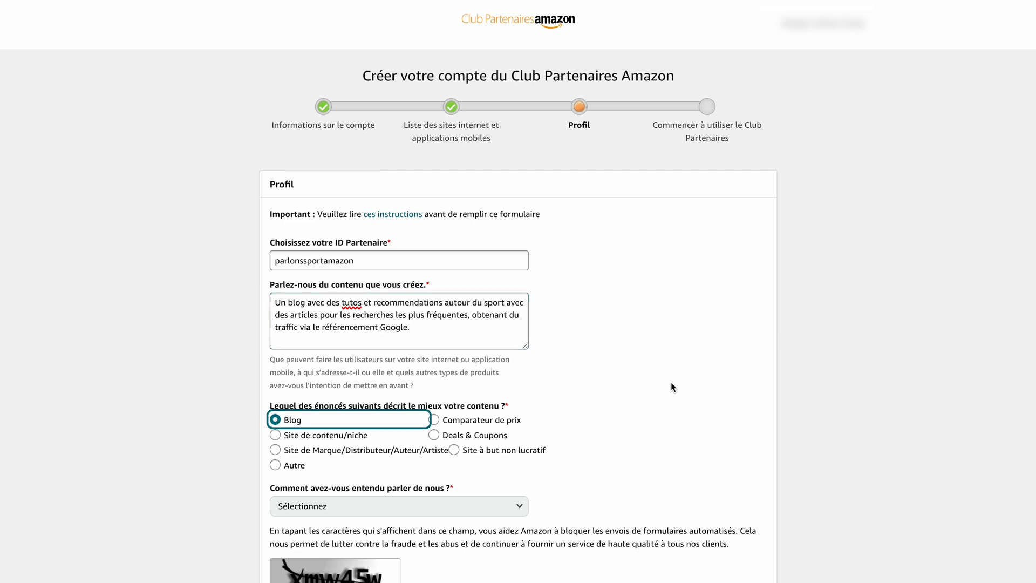
{"action": "left_click", "coordinate": [494, 505]}
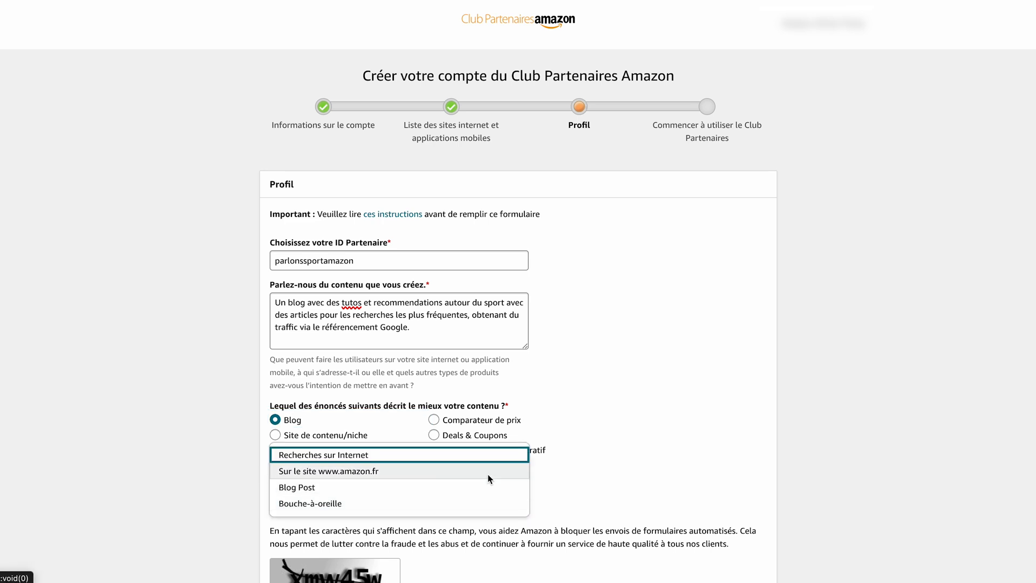
{"action": "left_click", "coordinate": [474, 510]}
{"action": "scroll", "coordinate": [475, 378], "scroll_direction": "down", "scroll_amount": 5}
{"action": "left_click", "coordinate": [301, 398]}
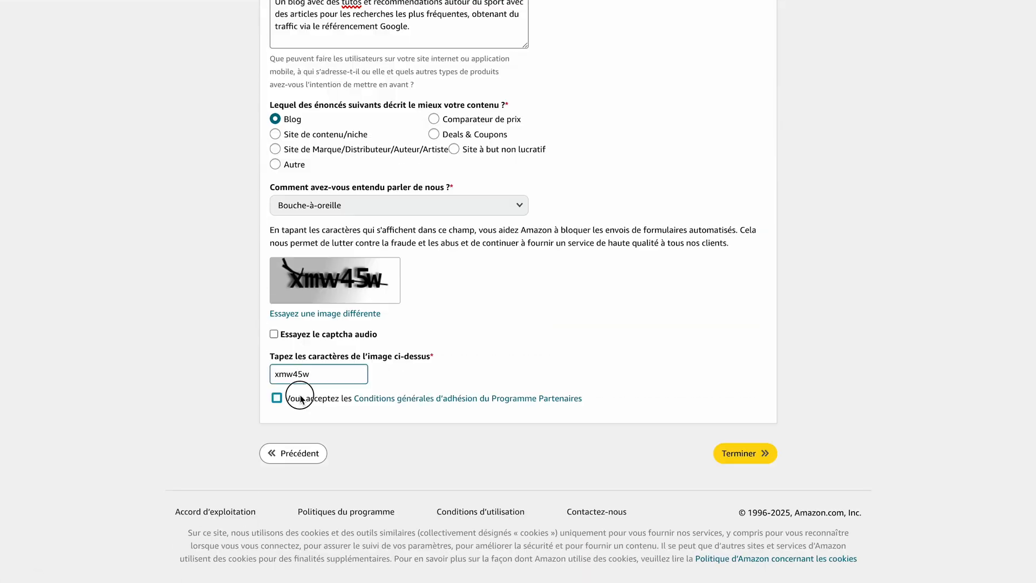
{"action": "left_click", "coordinate": [743, 456]}
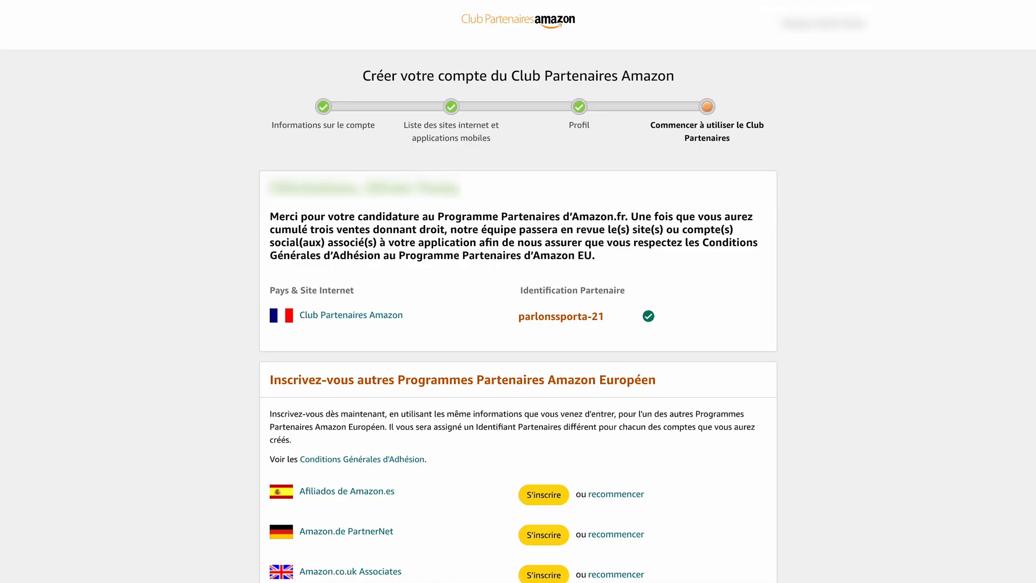
Start connecting Amazon from the WordPress onboarding page, and open the Club Partenaires Tracking IDs management page to select the partner's tracking ID.
{"action": "scroll", "coordinate": [517, 288], "scroll_direction": "down", "scroll_amount": 10}
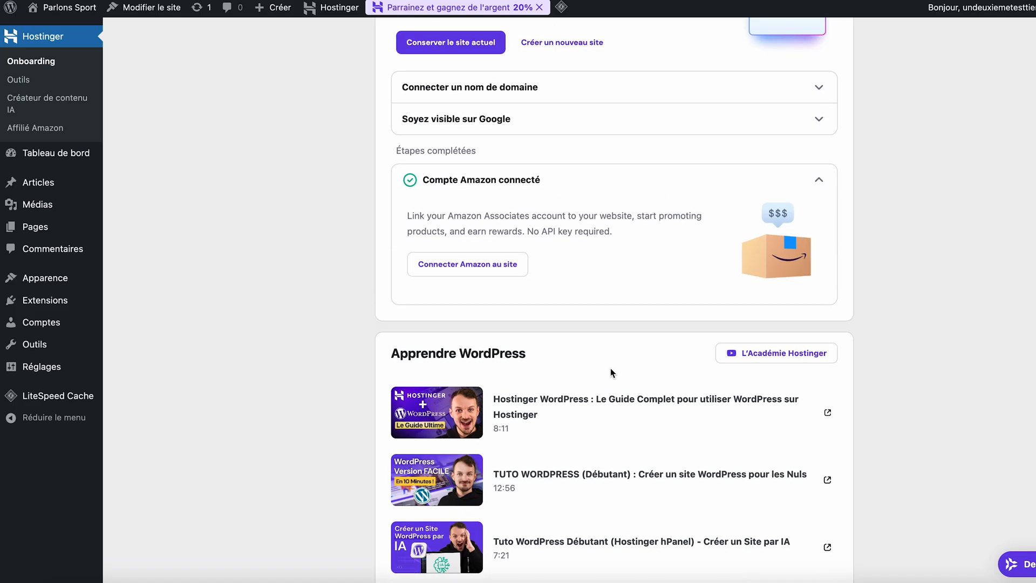
{"action": "left_click", "coordinate": [464, 266]}
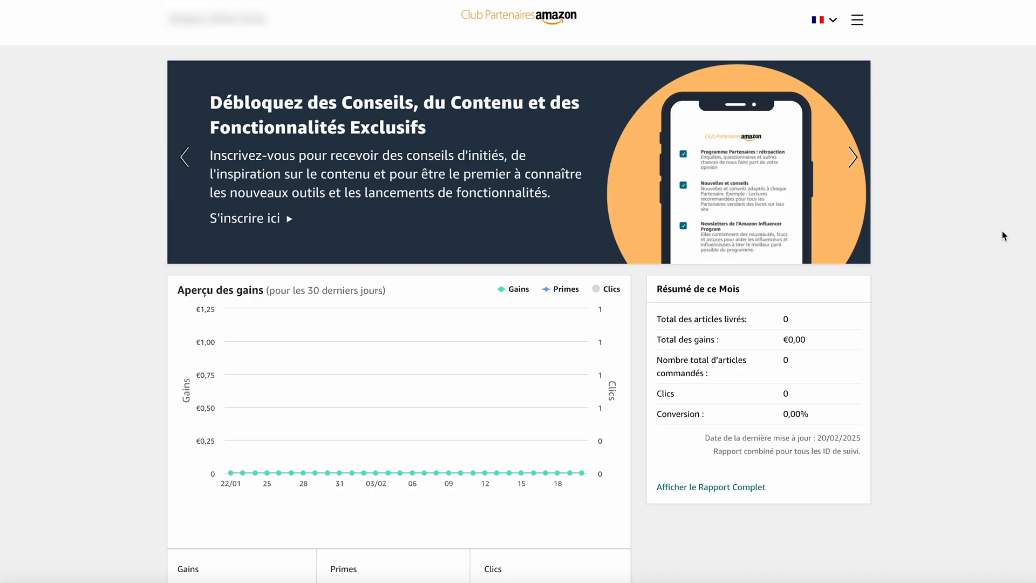
{"action": "left_click", "coordinate": [859, 20]}
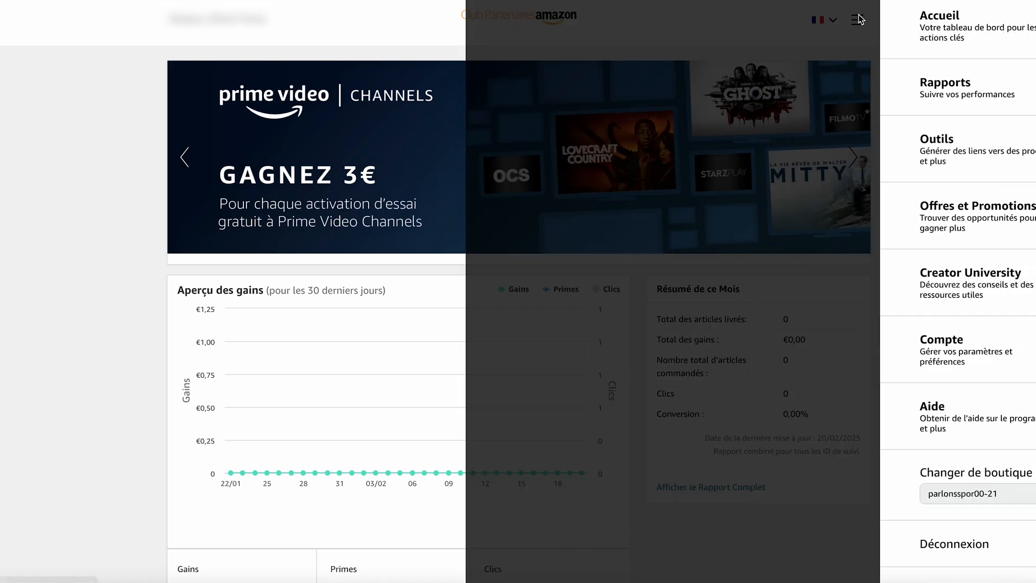
{"action": "left_click", "coordinate": [924, 139]}
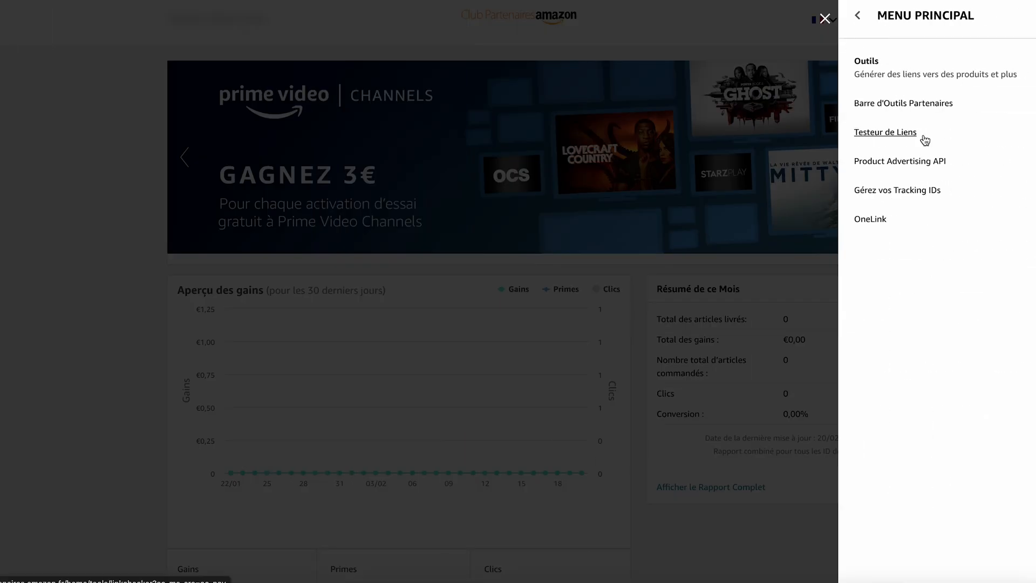
{"action": "left_click", "coordinate": [918, 190]}
{"action": "left_click_drag", "start_coordinate": [415, 104], "coordinate": [326, 104]}
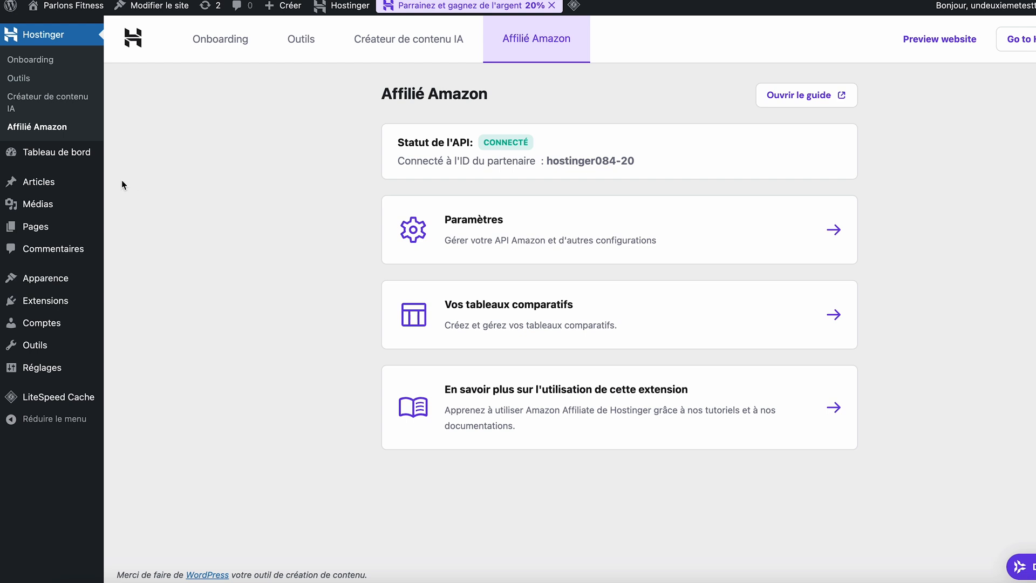
Open the article "Les Meilleurs Équipements de Fitness : Top 3 Indispensables pour Votre Entraînement" for editing.
{"action": "mouse_move", "coordinate": [44, 181]}
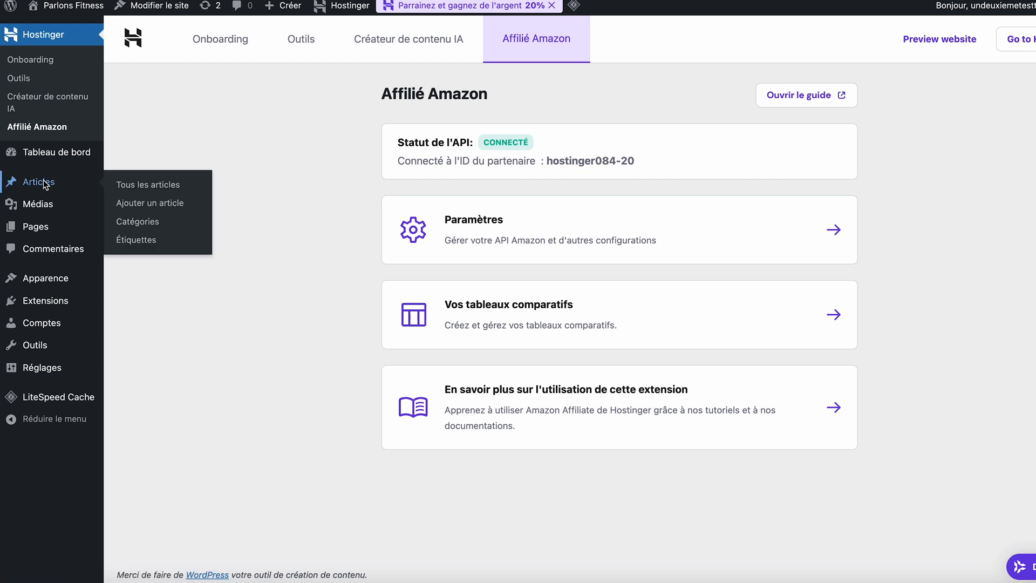
{"action": "left_click", "coordinate": [43, 182]}
{"action": "left_click", "coordinate": [165, 199]}
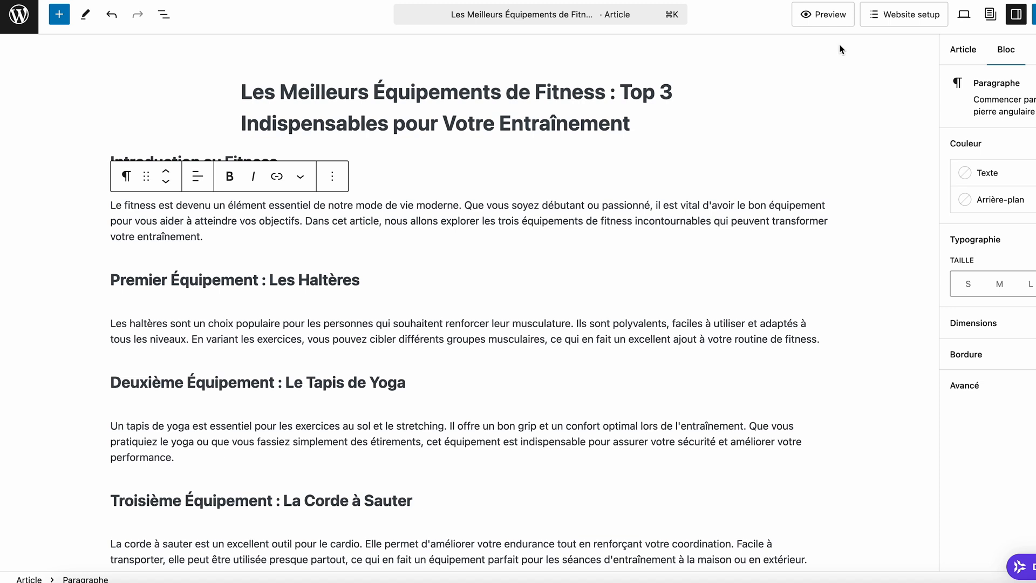
Insert a Lien vers le(s) produit(s) Amazon block directly above the "Premier Équipement : Les Haltères" heading.
{"action": "left_click", "coordinate": [466, 251]}
{"action": "mouse_move", "coordinate": [468, 258]}
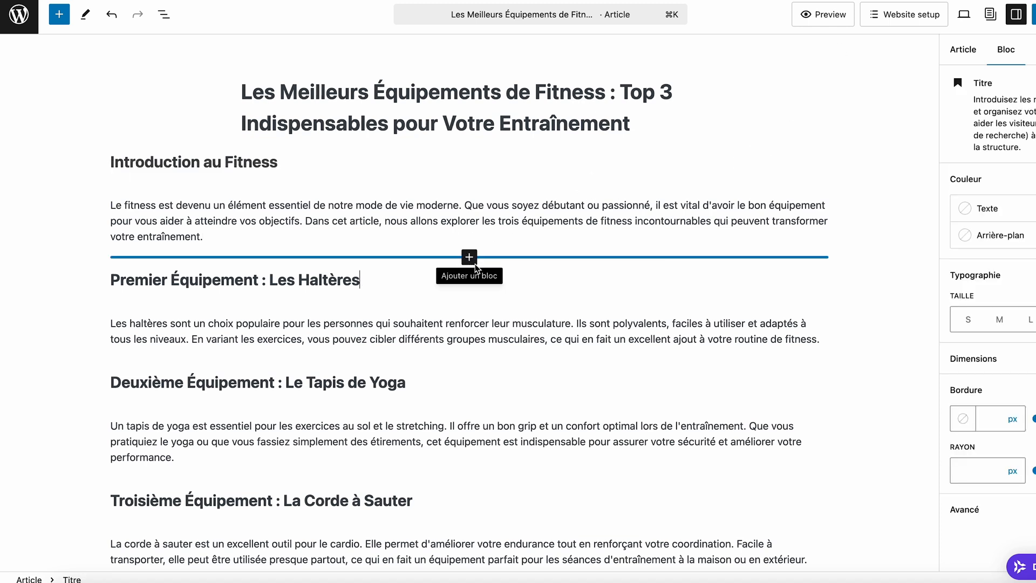
{"action": "left_click", "coordinate": [475, 261]}
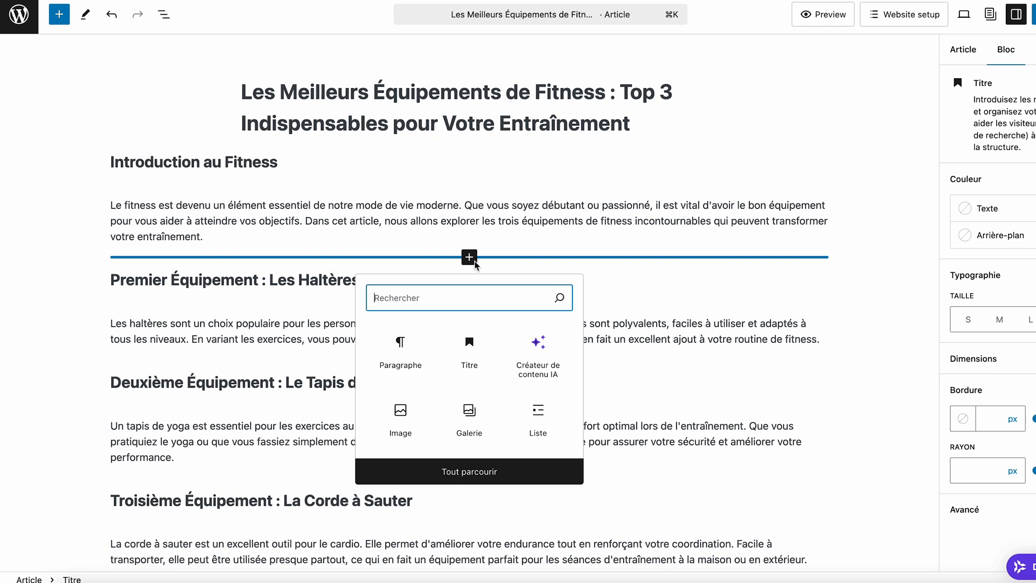
{"action": "type", "text": "amazon"}
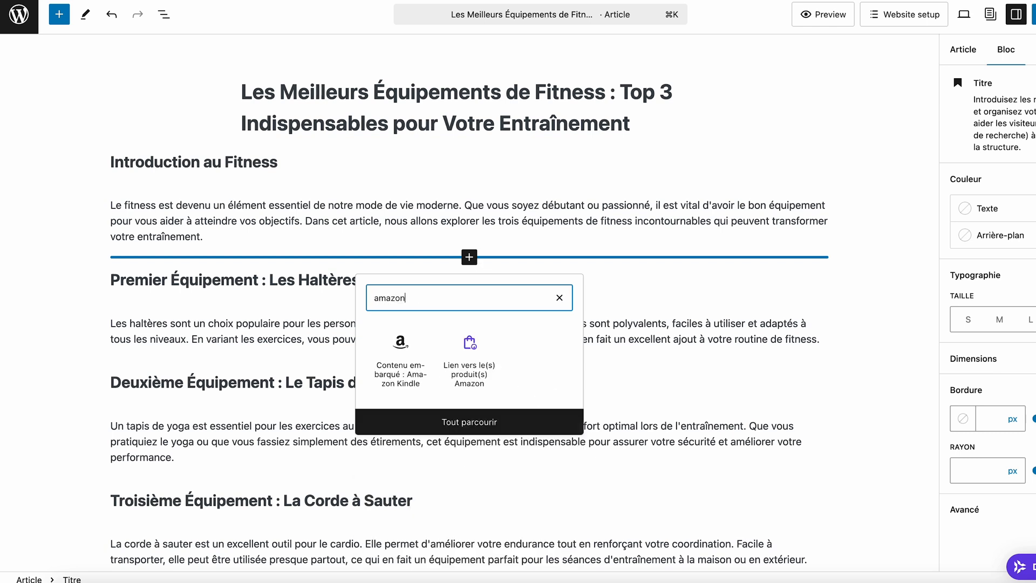
{"action": "left_click", "coordinate": [478, 360]}
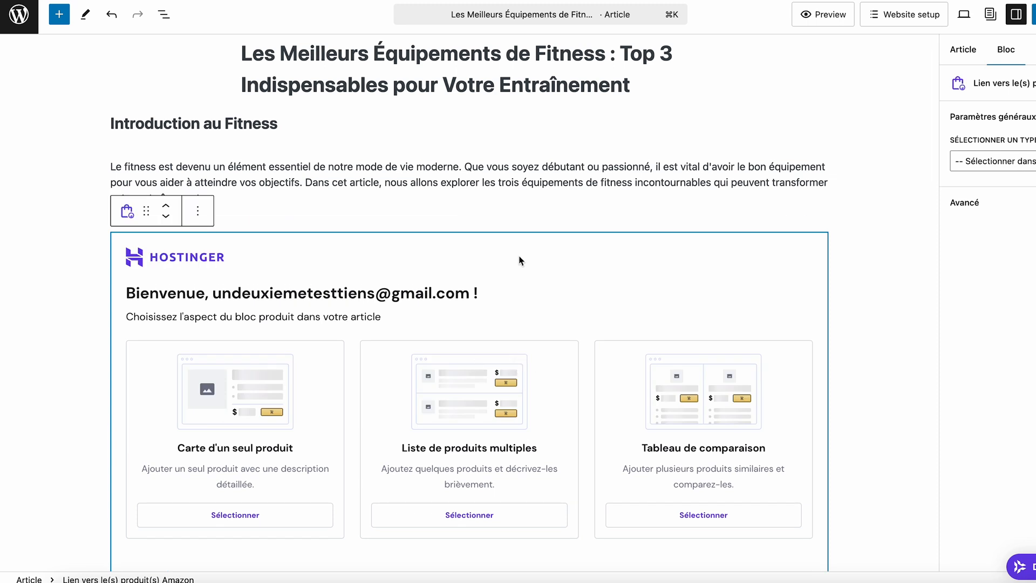
{"action": "scroll", "coordinate": [519, 261], "scroll_direction": "down", "scroll_amount": 3}
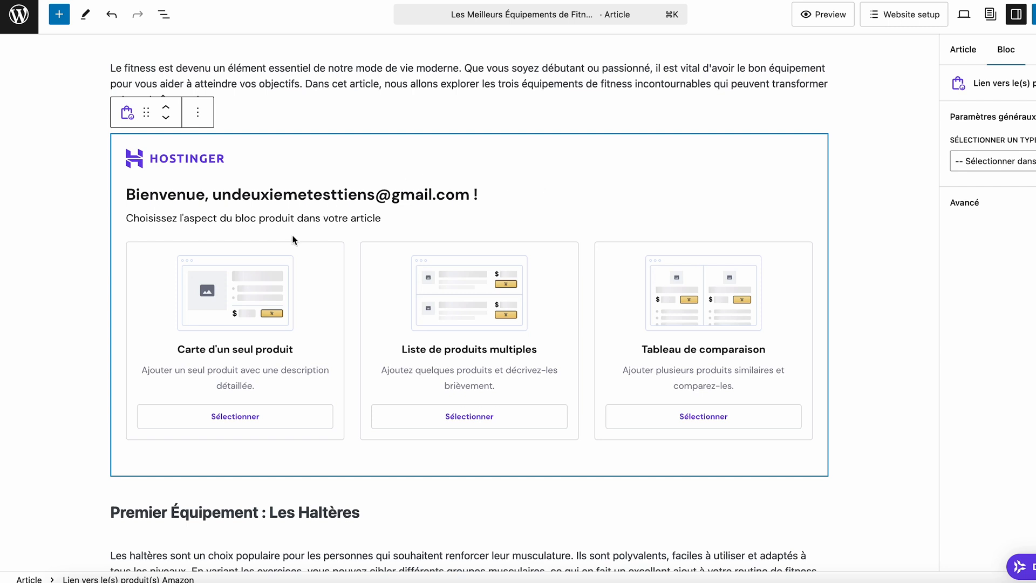
Set the block to Carte d'un seul produit, search Amazon for "matériel de sport" and insert the PROIRON Tapis de Pilates.
{"action": "left_click", "coordinate": [239, 415]}
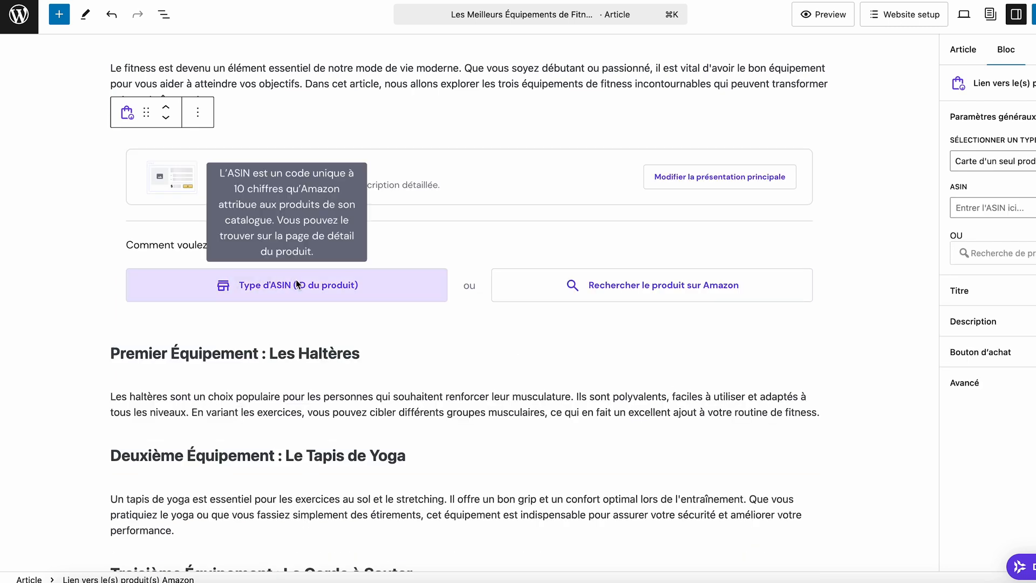
{"action": "left_click", "coordinate": [678, 283]}
{"action": "type", "text": "matériel de sport"}
{"action": "key", "text": "Return"}
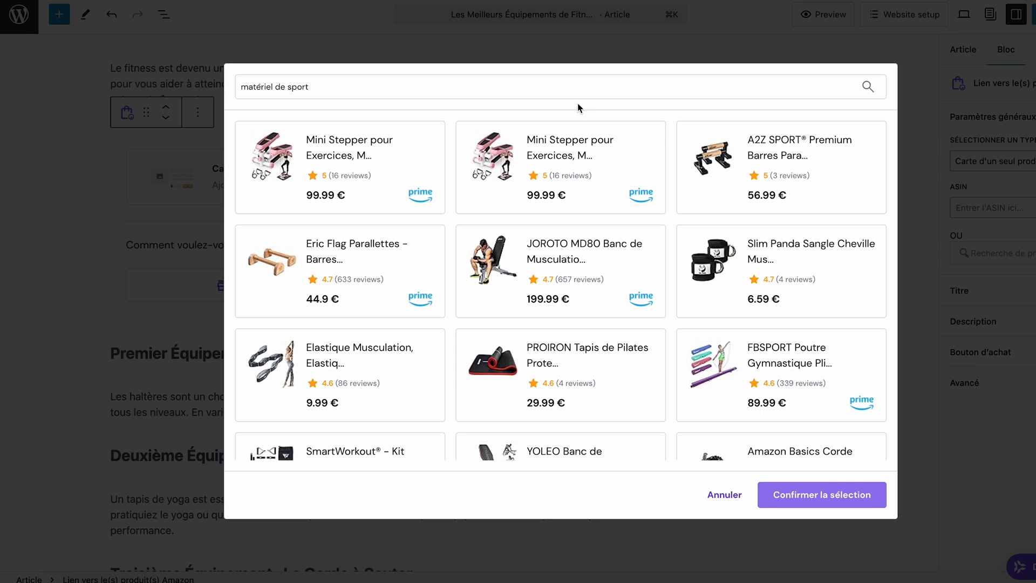
{"action": "left_click", "coordinate": [546, 363]}
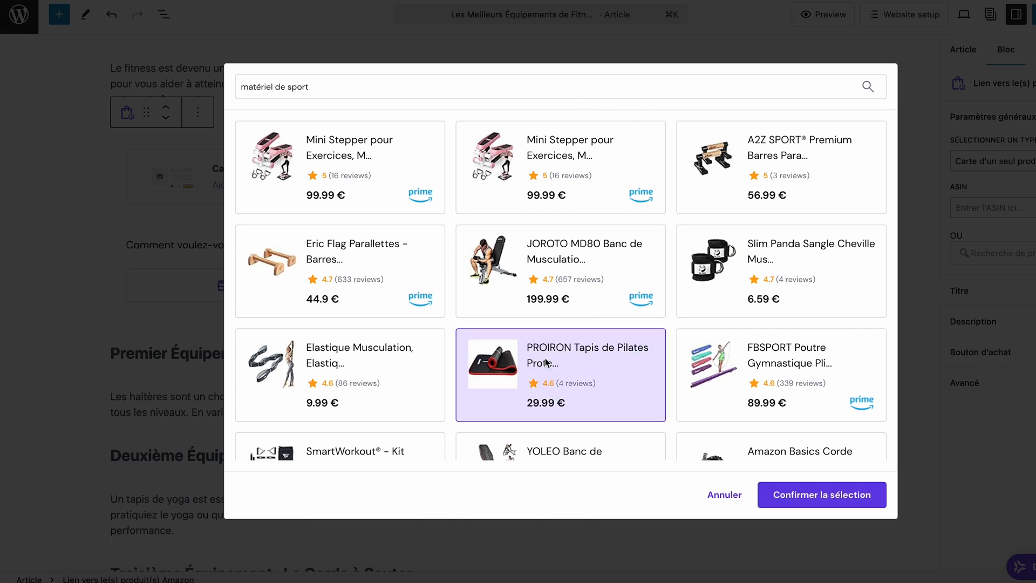
{"action": "left_click", "coordinate": [844, 493]}
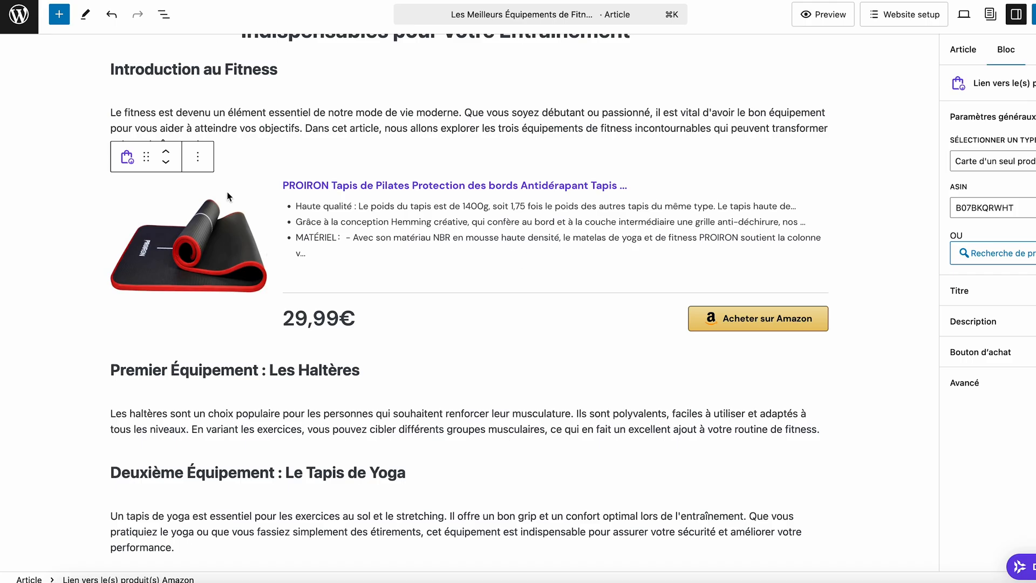
Move the PROIRON product card below the paragraph of the "Premier Équipement : Les Haltères" section.
{"action": "left_click", "coordinate": [165, 152]}
{"action": "left_click", "coordinate": [166, 162]}
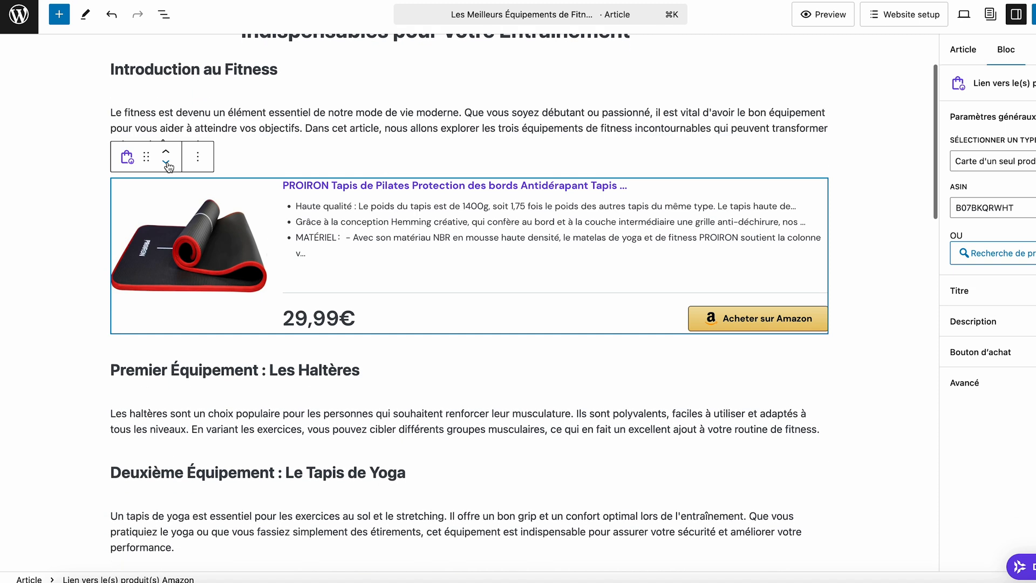
{"action": "left_click", "coordinate": [166, 162]}
{"action": "left_click", "coordinate": [166, 163]}
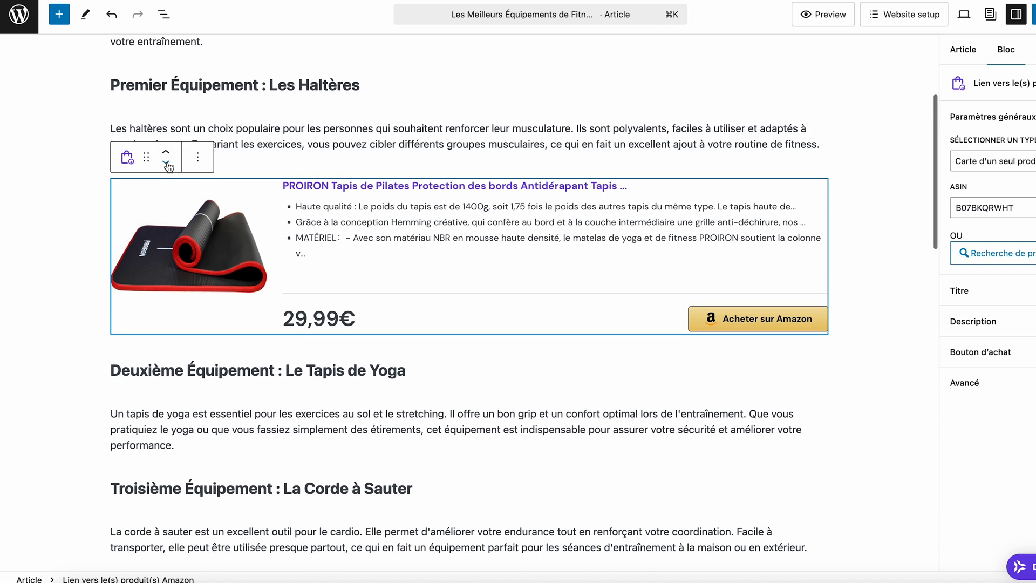
Insert an Amazon product block above the "Troisième Équipement : La Corde à Sauter" heading and choose the Liste de produits multiples layout.
{"action": "left_click", "coordinate": [464, 437]}
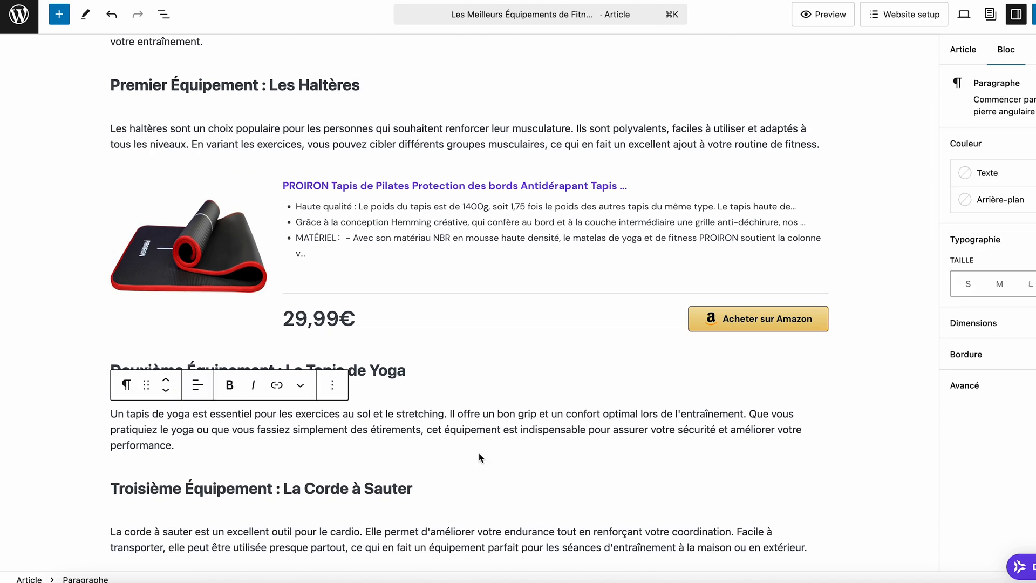
{"action": "left_click", "coordinate": [475, 487]}
{"action": "left_click", "coordinate": [469, 466]}
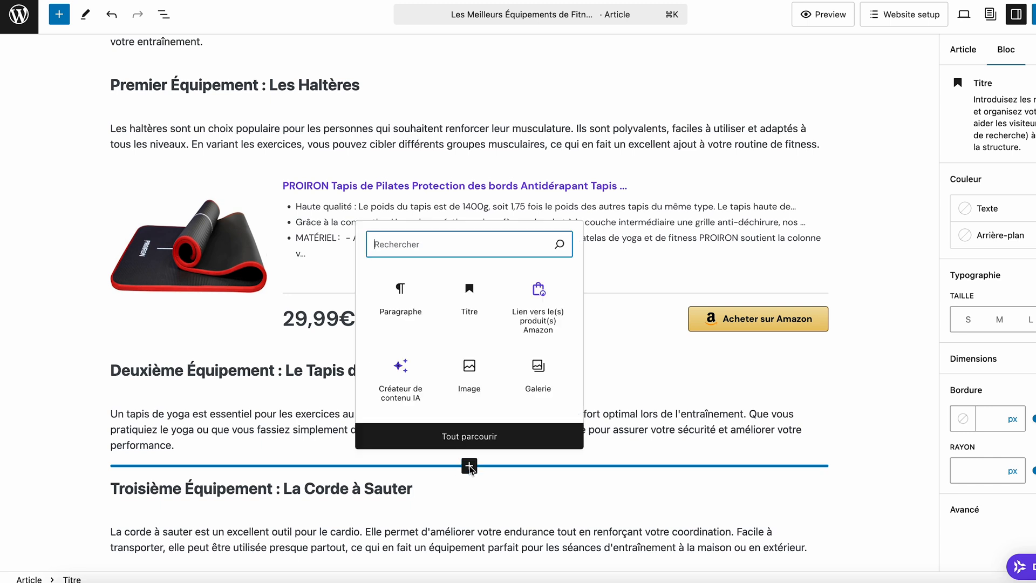
{"action": "left_click", "coordinate": [544, 319]}
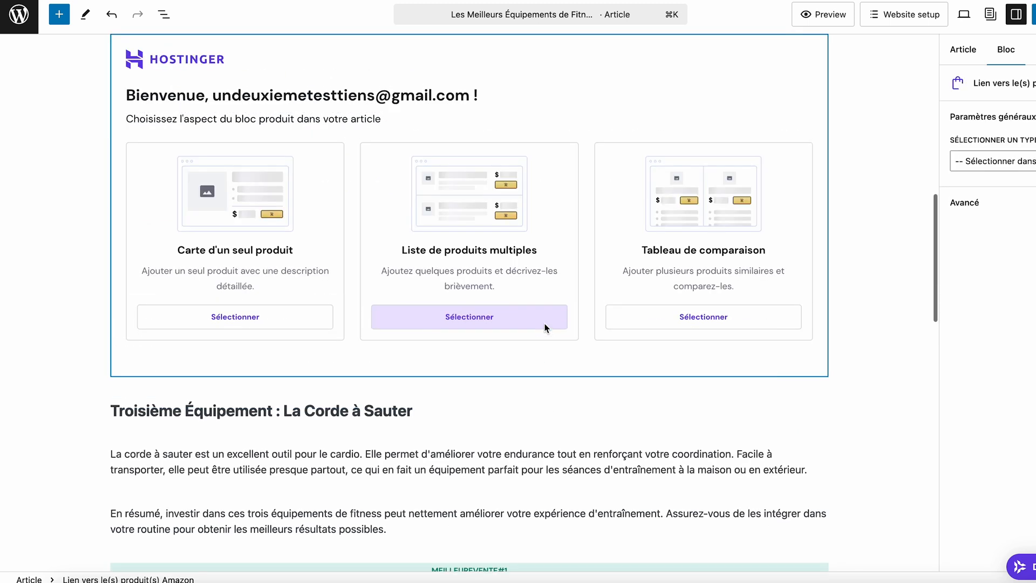
{"action": "left_click", "coordinate": [483, 317]}
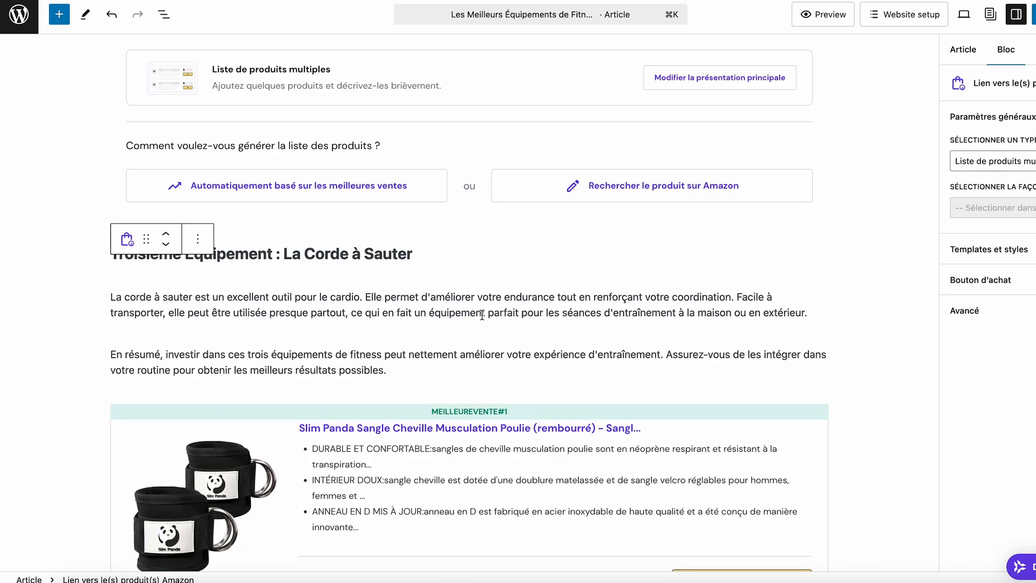
Generate the product list automatically from best sellers for "matériel de sport" as Cartes horizontales, and add and review the products.
{"action": "left_click", "coordinate": [349, 197]}
{"action": "type", "text": "matériel de sport"}
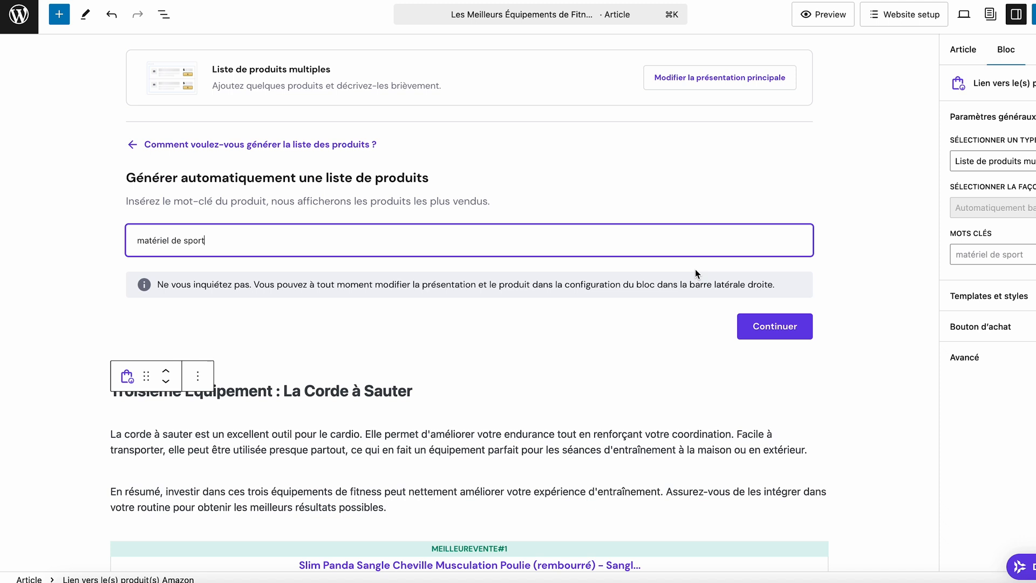
{"action": "left_click", "coordinate": [773, 326]}
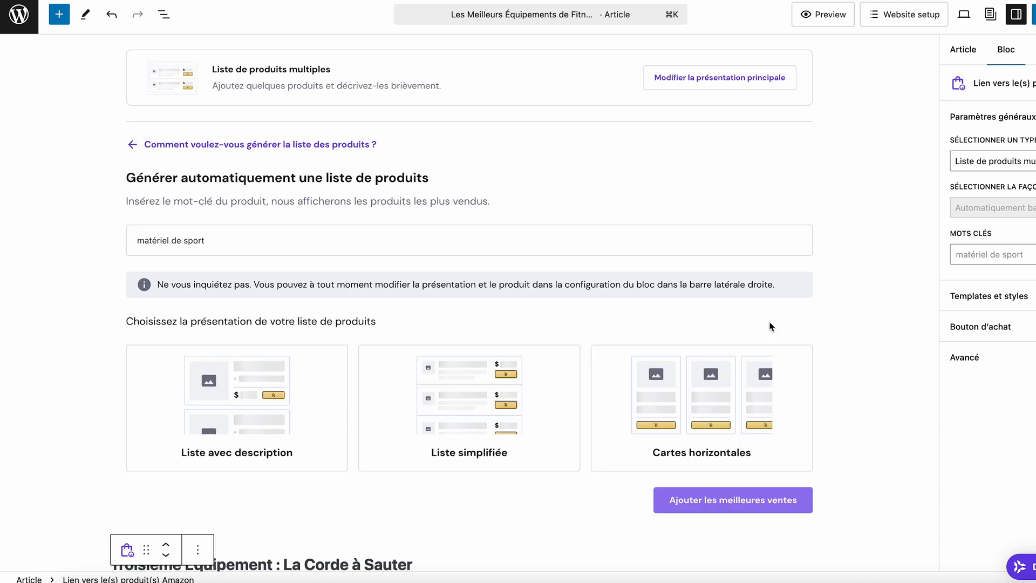
{"action": "left_click", "coordinate": [730, 412]}
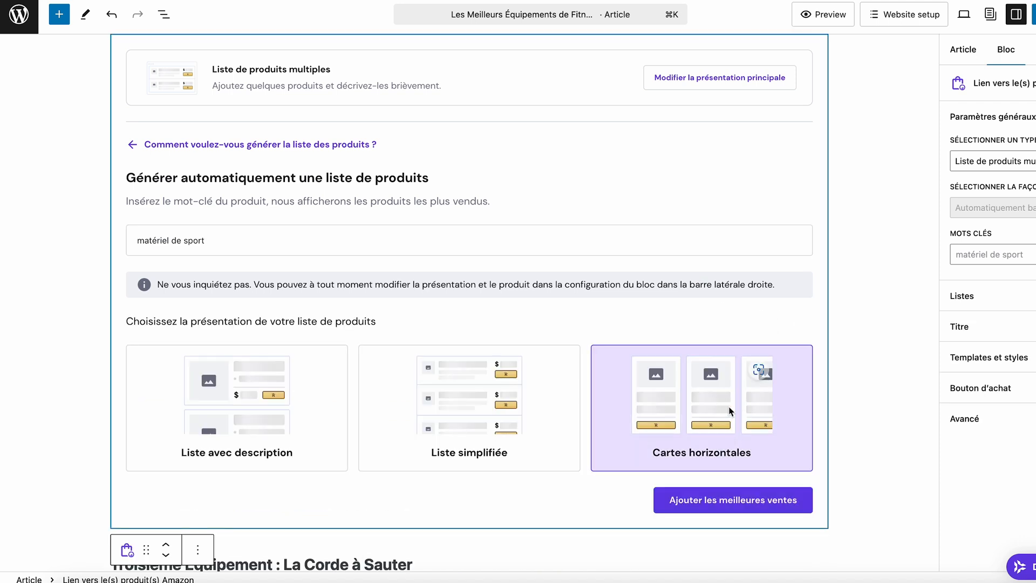
{"action": "left_click", "coordinate": [721, 503]}
{"action": "scroll", "coordinate": [597, 410], "scroll_direction": "down", "scroll_amount": 5}
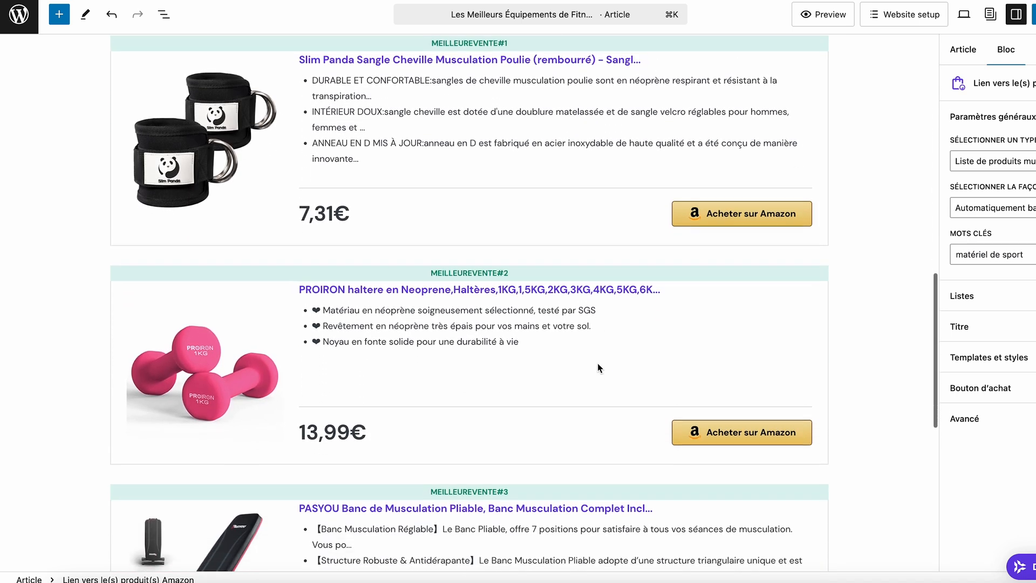
{"action": "scroll", "coordinate": [598, 368], "scroll_direction": "down", "scroll_amount": 2}
{"action": "scroll", "coordinate": [598, 368], "scroll_direction": "down", "scroll_amount": 1}
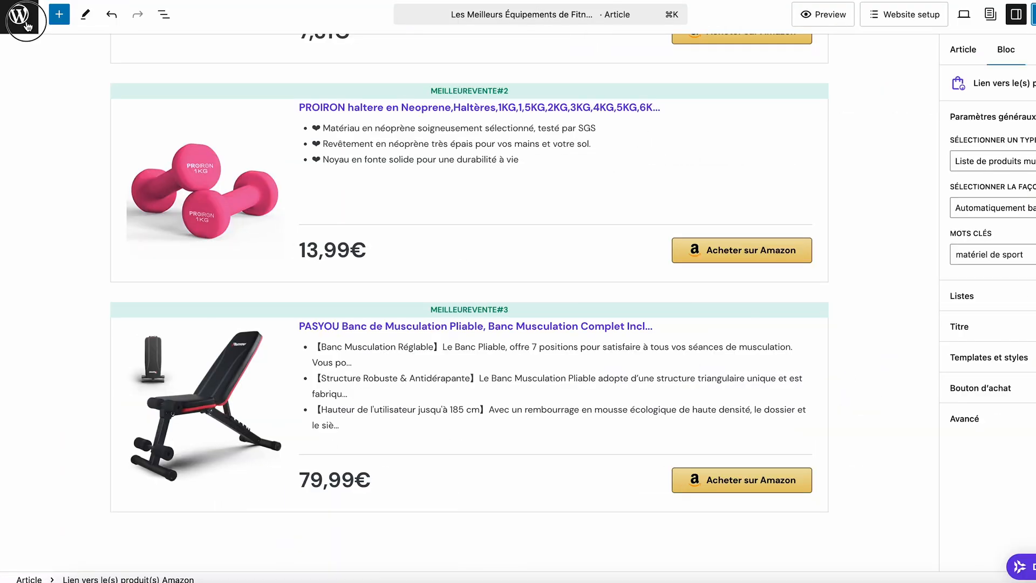
Open Hostinger's Affilié Amazon page from the WordPress articles list.
{"action": "left_click", "coordinate": [26, 22]}
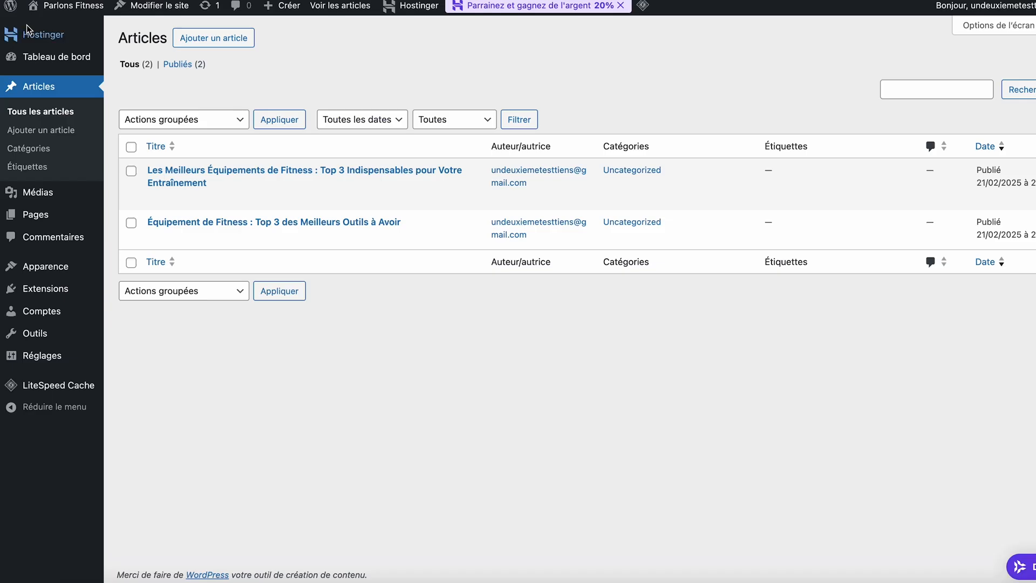
{"action": "mouse_move", "coordinate": [31, 31]}
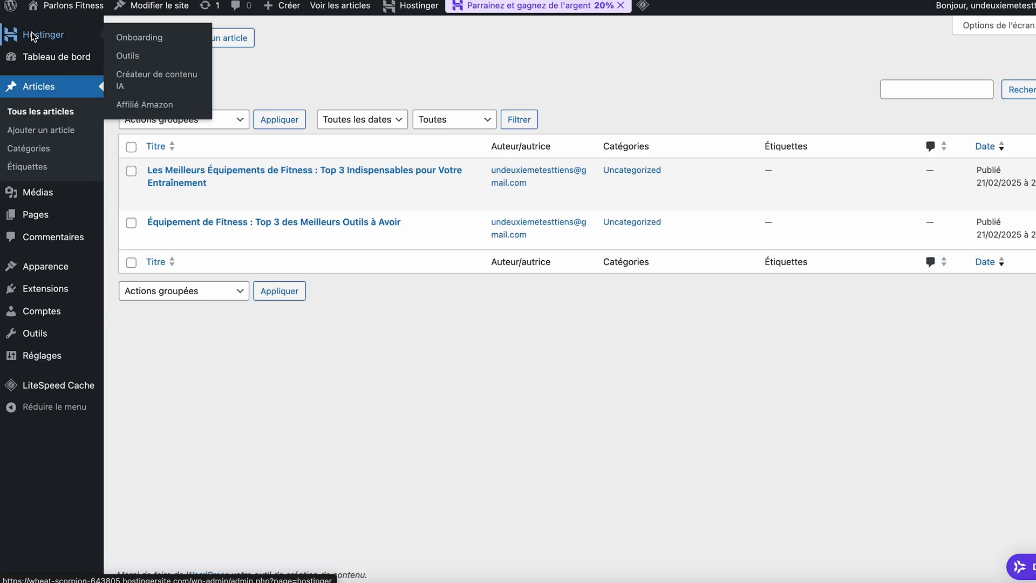
{"action": "left_click", "coordinate": [150, 105]}
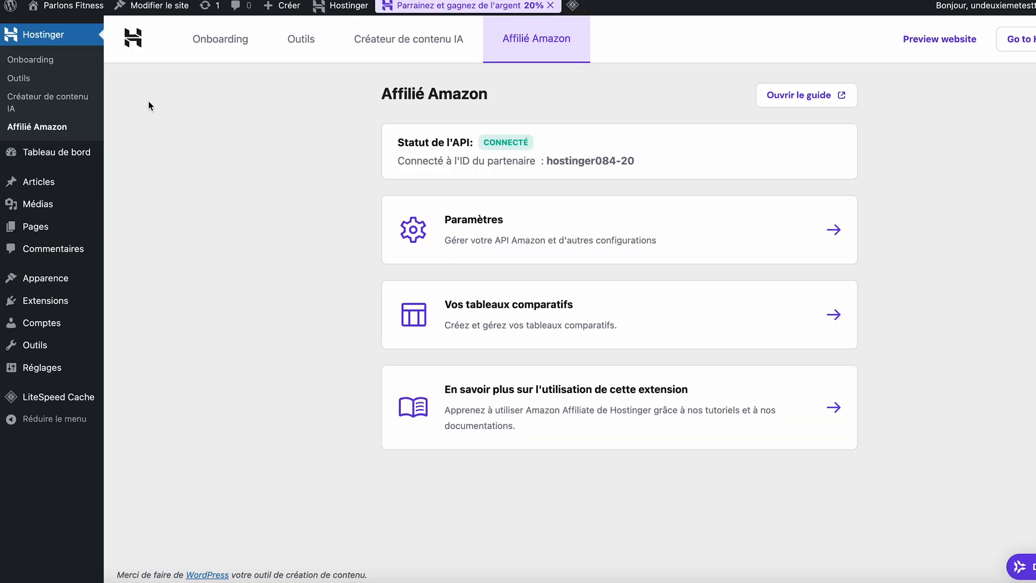
Create a new comparison table named "Matériel de sport" and continue to its product selection.
{"action": "left_click", "coordinate": [675, 319]}
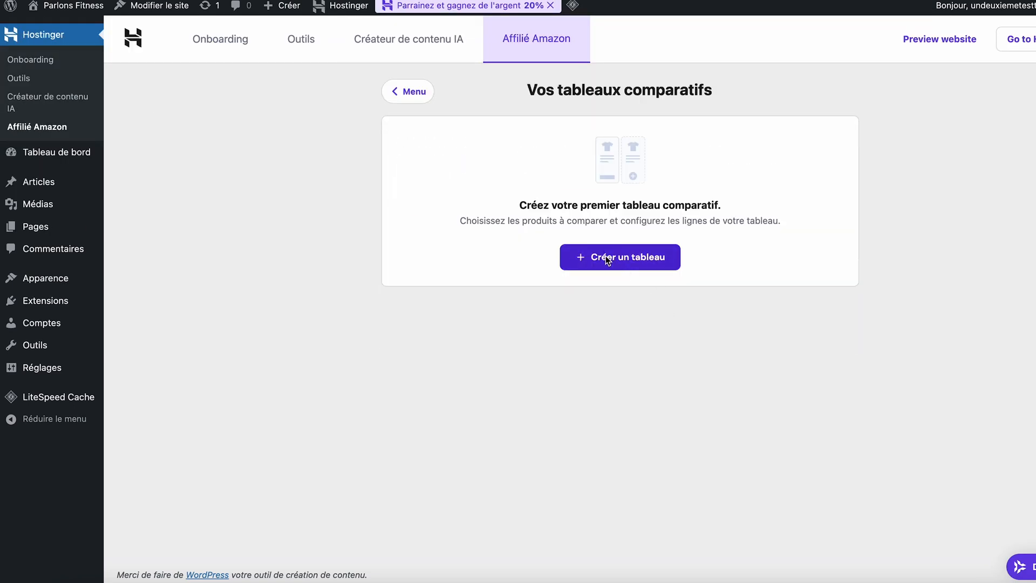
{"action": "left_click", "coordinate": [608, 258]}
{"action": "left_click", "coordinate": [552, 235]}
{"action": "type", "text": "Mate"}
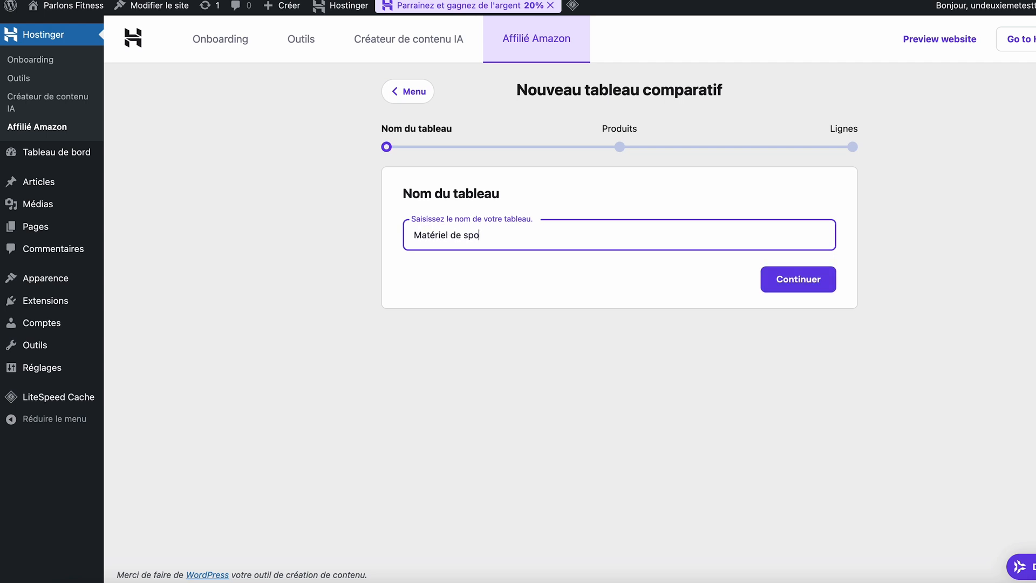
{"action": "left_click", "coordinate": [817, 273]}
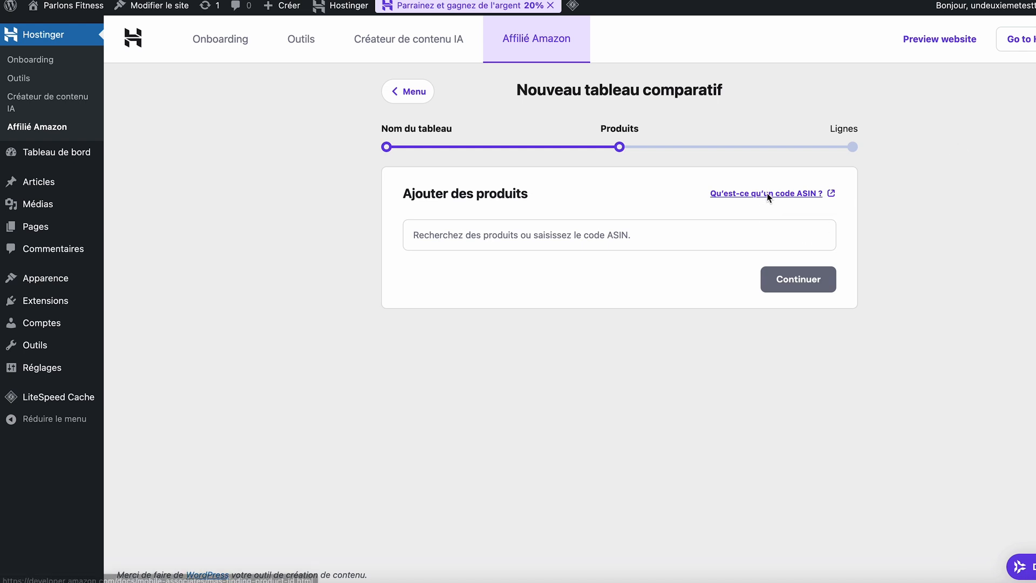
Search products for "Matériel de sport" and add the Elastique Musculation, SmartWorkout Kit Elastiques and Amazon Basics Corde ondulatoire products to the table.
{"action": "left_click", "coordinate": [652, 238]}
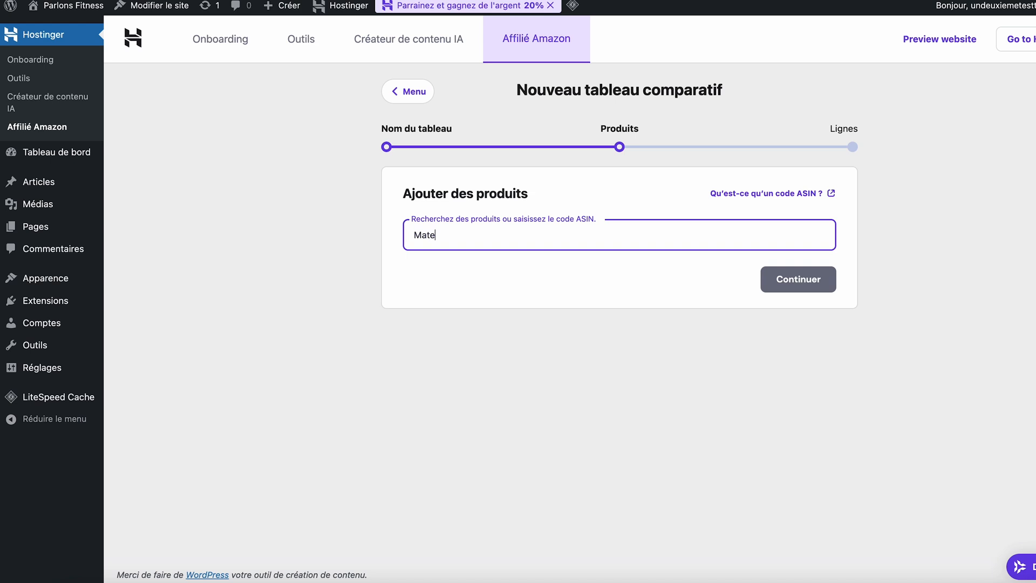
{"action": "type", "text": "Matériel de sport"}
{"action": "key", "text": "Return"}
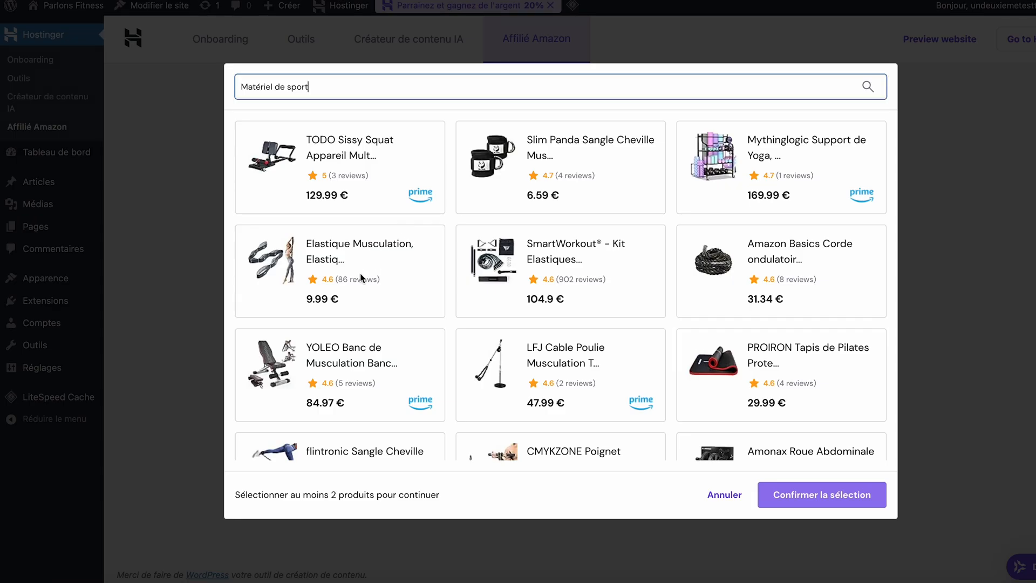
{"action": "left_click", "coordinate": [328, 274]}
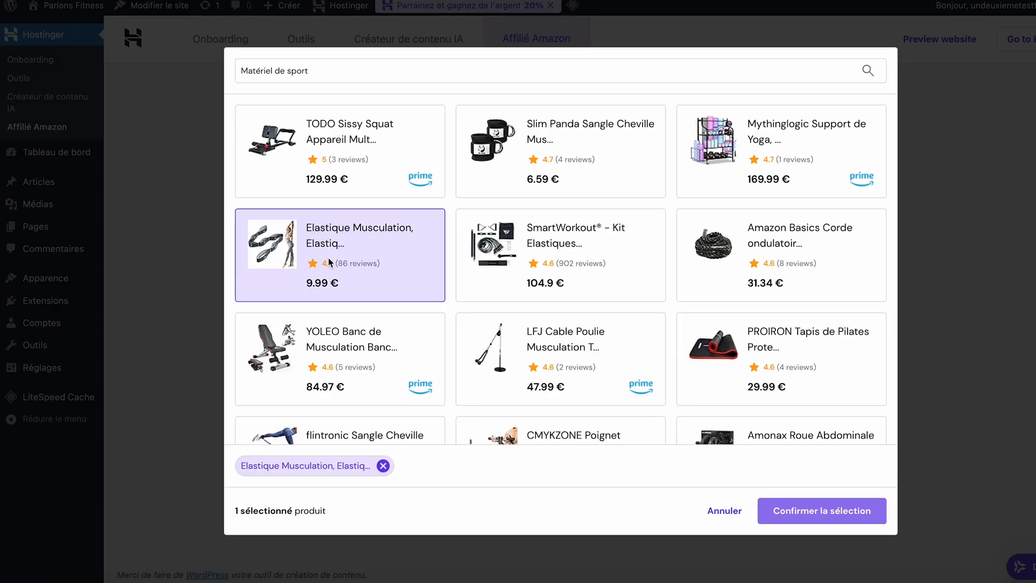
{"action": "left_click", "coordinate": [545, 259]}
{"action": "left_click", "coordinate": [799, 251]}
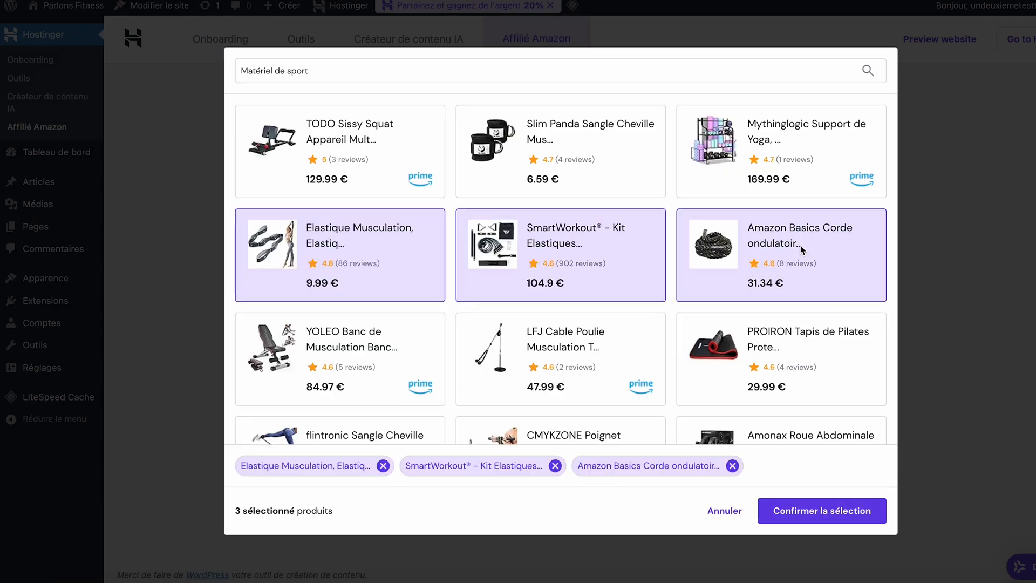
{"action": "left_click", "coordinate": [800, 514]}
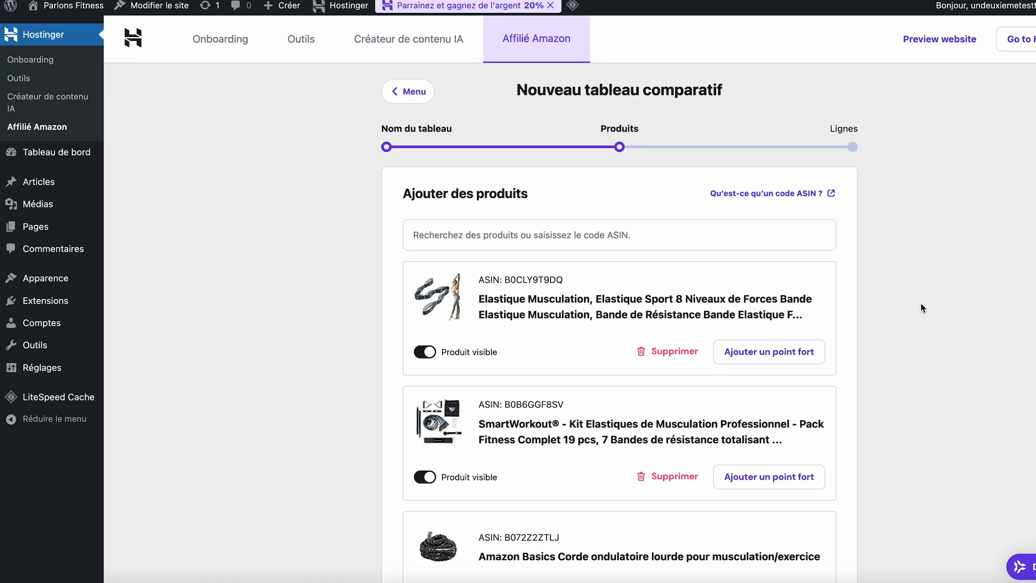
Highlight the Elastique Musculation product with the default "Meilleur rapport qualité-prix" label and continue to the table rows.
{"action": "scroll", "coordinate": [921, 304], "scroll_direction": "down", "scroll_amount": 2}
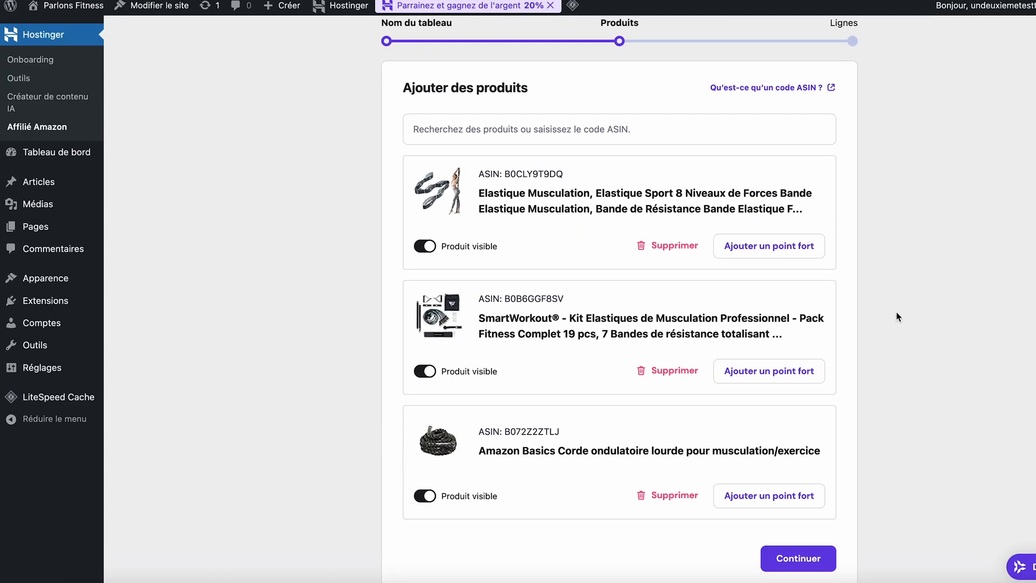
{"action": "left_click", "coordinate": [774, 252]}
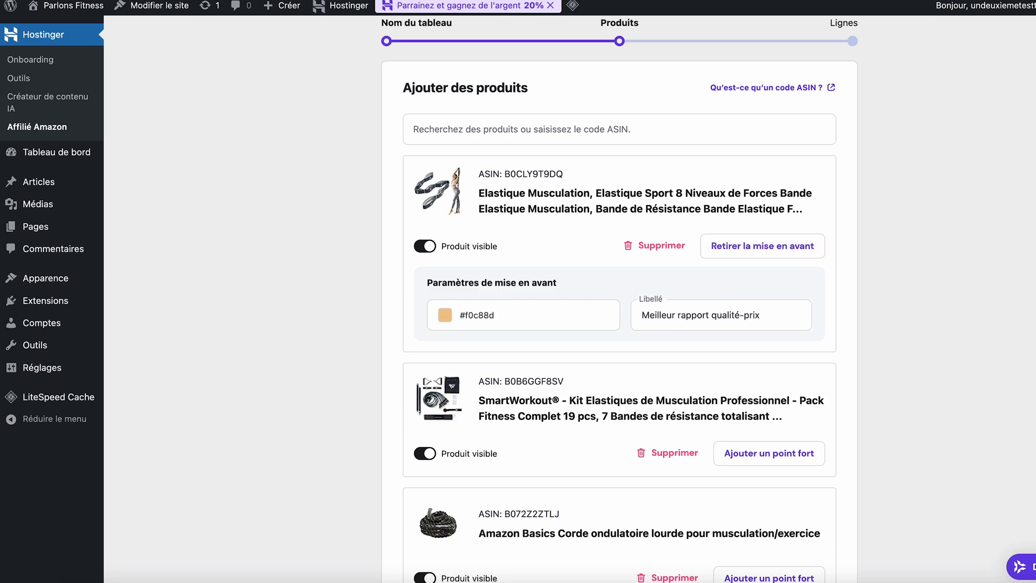
{"action": "scroll", "coordinate": [607, 255], "scroll_direction": "down", "scroll_amount": 3}
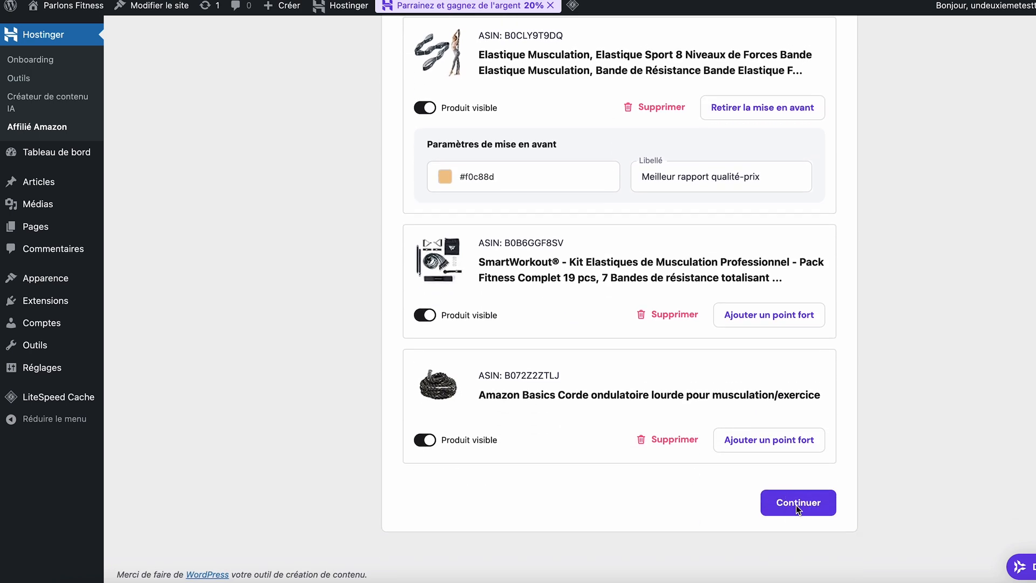
{"action": "left_click", "coordinate": [798, 503]}
Rename the Titre, Vignette and Plus d'informations rows as "Nom du produit", "Image" and "Acheter", and save the table.
{"action": "left_click", "coordinate": [502, 235]}
{"action": "key", "text": "super+a"}
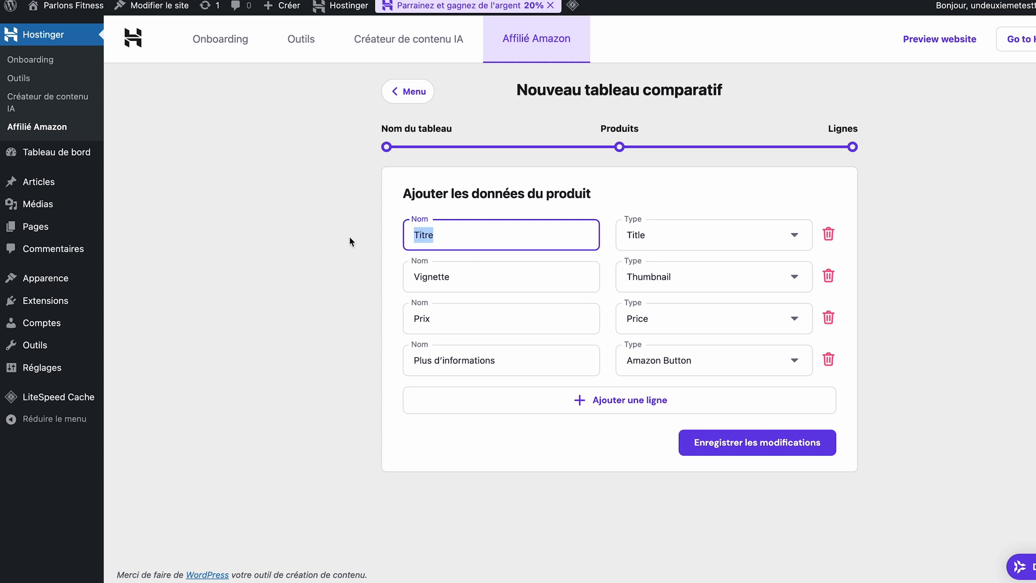
{"action": "type", "text": "Nom du produit"}
{"action": "left_click", "coordinate": [783, 237]}
{"action": "left_click", "coordinate": [785, 235]}
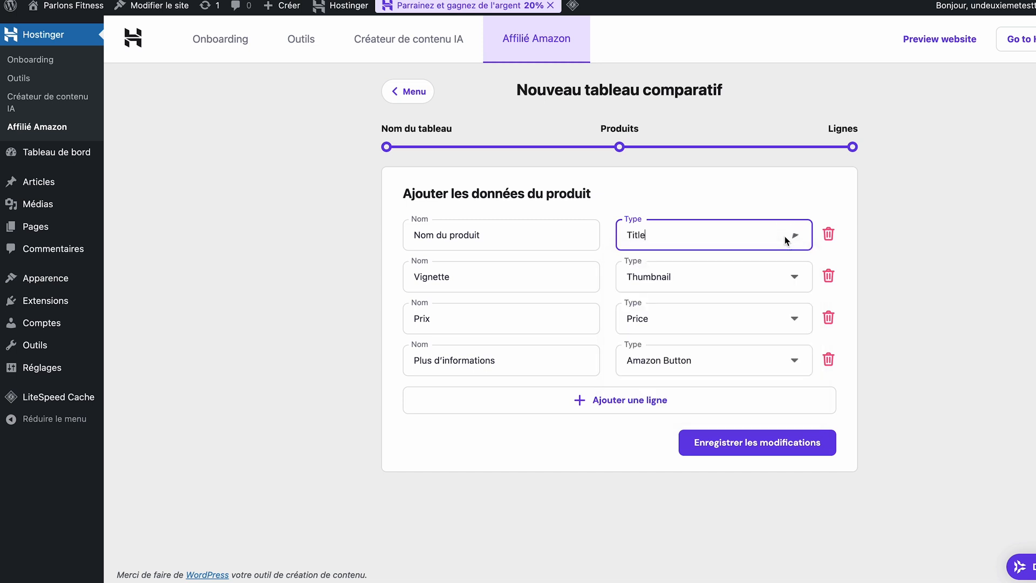
{"action": "left_click", "coordinate": [511, 278]}
{"action": "key", "text": "super+a"}
{"action": "type", "text": "Image"}
{"action": "left_click", "coordinate": [499, 359]}
{"action": "key", "text": "super+a"}
{"action": "type", "text": "Acheter"}
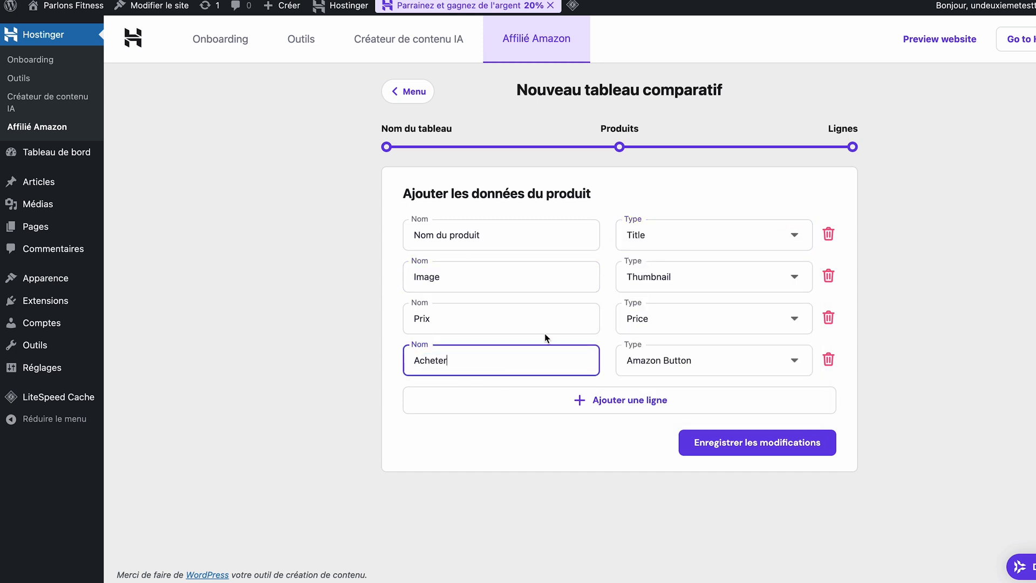
{"action": "left_click", "coordinate": [774, 442]}
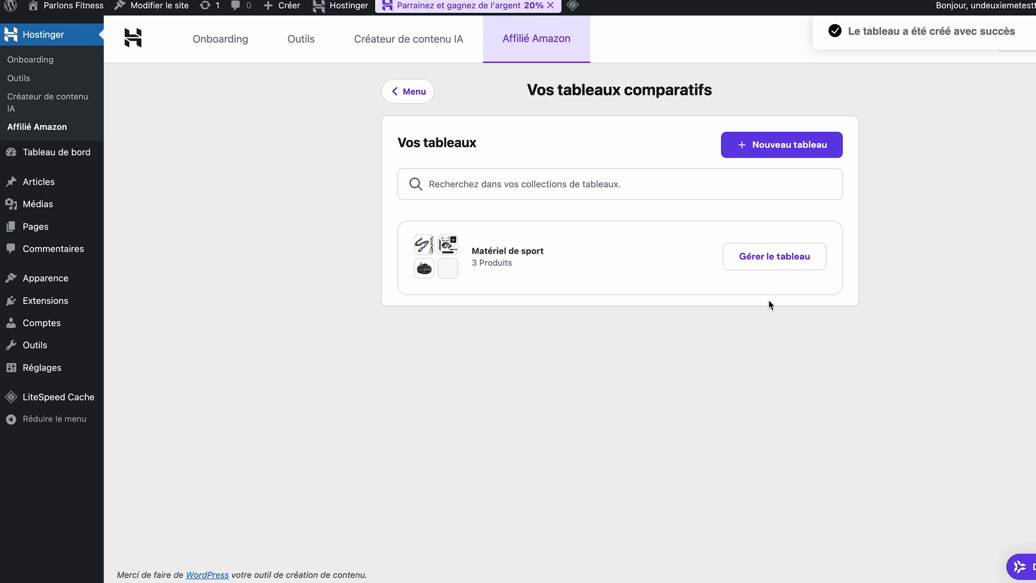
Open the saved Matériel de sport table for management and review its products, data rows and shortcode.
{"action": "left_click", "coordinate": [785, 260]}
{"action": "scroll", "coordinate": [850, 276], "scroll_direction": "down", "scroll_amount": 15}
{"action": "scroll", "coordinate": [851, 277], "scroll_direction": "down", "scroll_amount": 3}
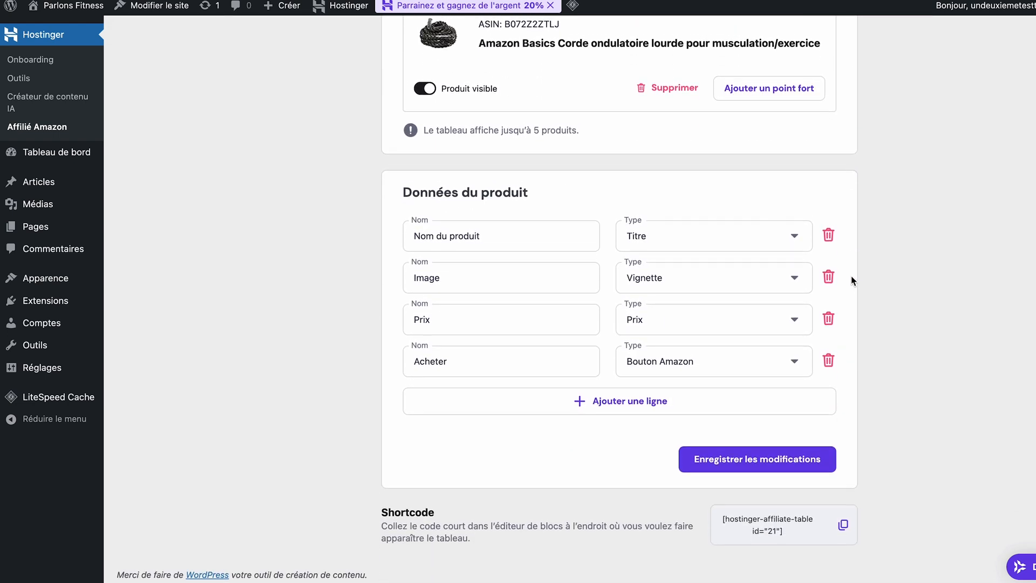
Open the article "Les Meilleurs Équipements de Fitness : Top 3 Indispensables pour Votre Entraînement" for editing from the list of all articles.
{"action": "mouse_move", "coordinate": [56, 180]}
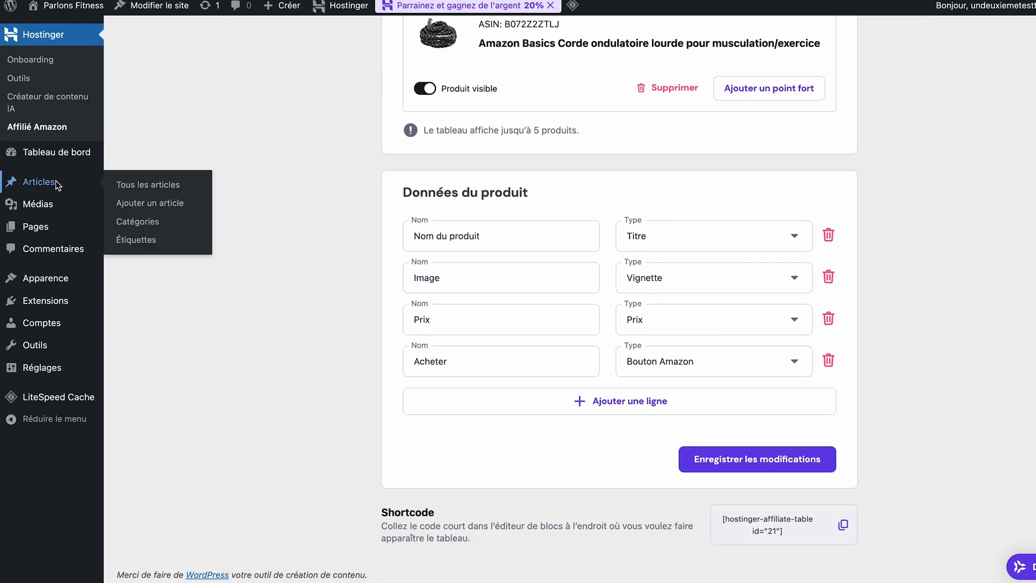
{"action": "left_click", "coordinate": [142, 188]}
{"action": "left_click", "coordinate": [165, 199]}
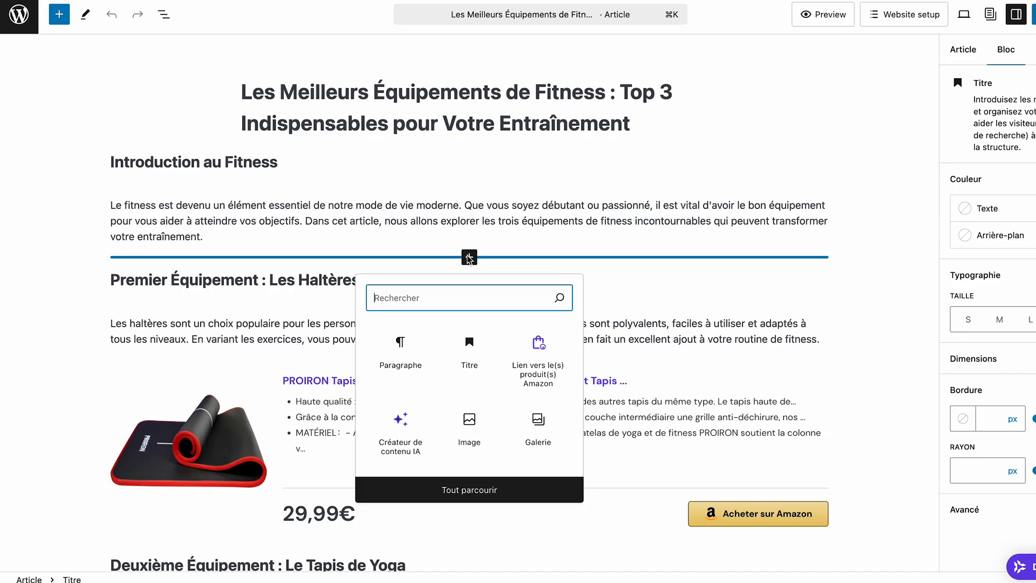
Insert an Amazon product block above the "Premier Équipement : Les Haltères" heading as a Tableau de comparaison using Matériel de sport, and save the article.
{"action": "left_click", "coordinate": [542, 346]}
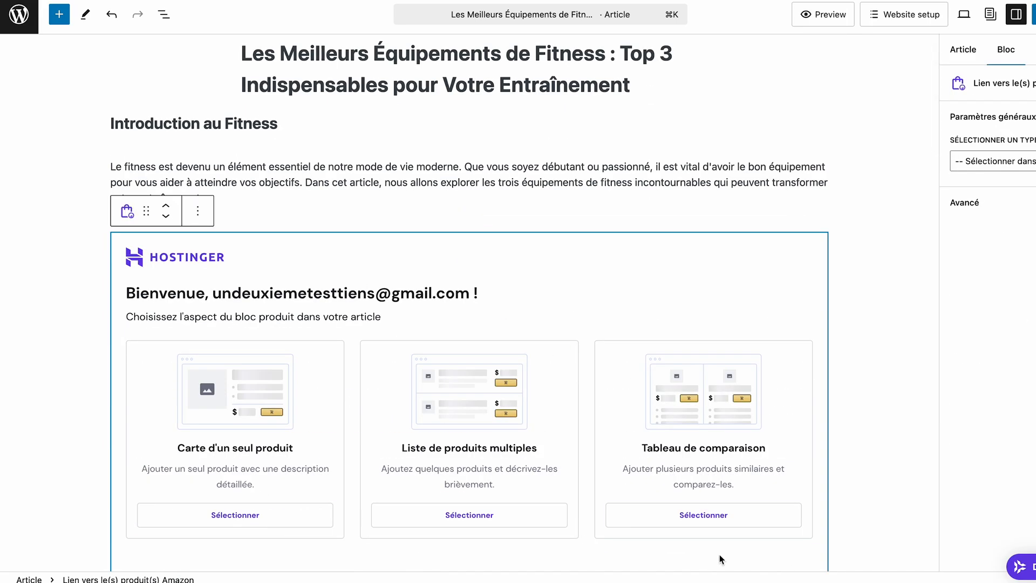
{"action": "left_click", "coordinate": [704, 515]}
{"action": "left_click", "coordinate": [549, 402]}
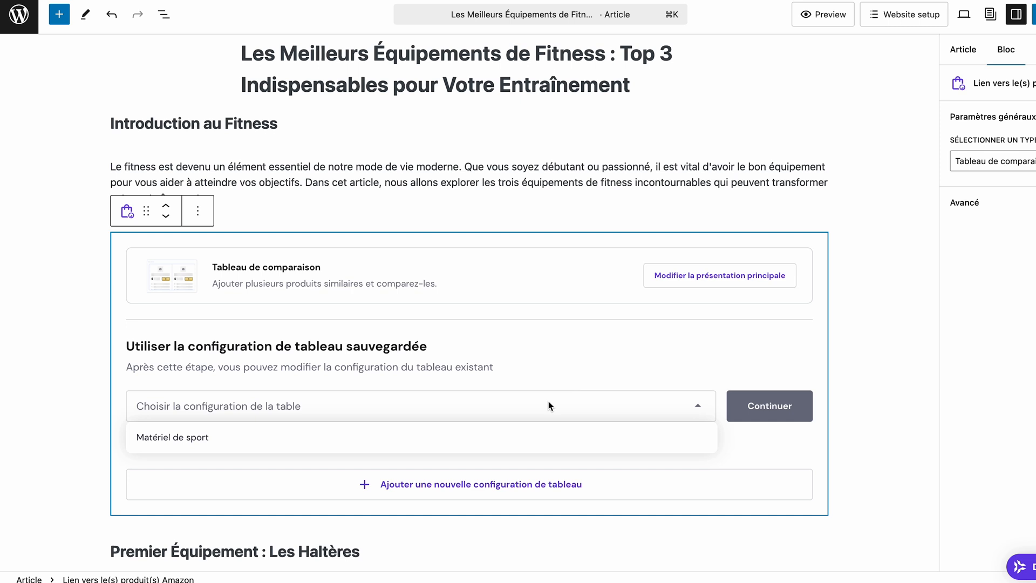
{"action": "left_click", "coordinate": [522, 440]}
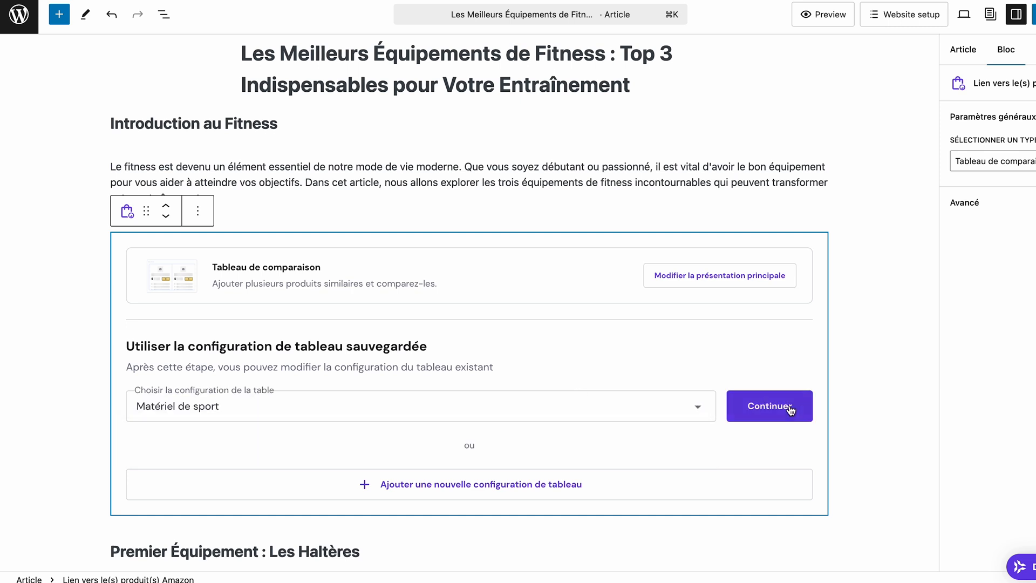
{"action": "left_click", "coordinate": [789, 411]}
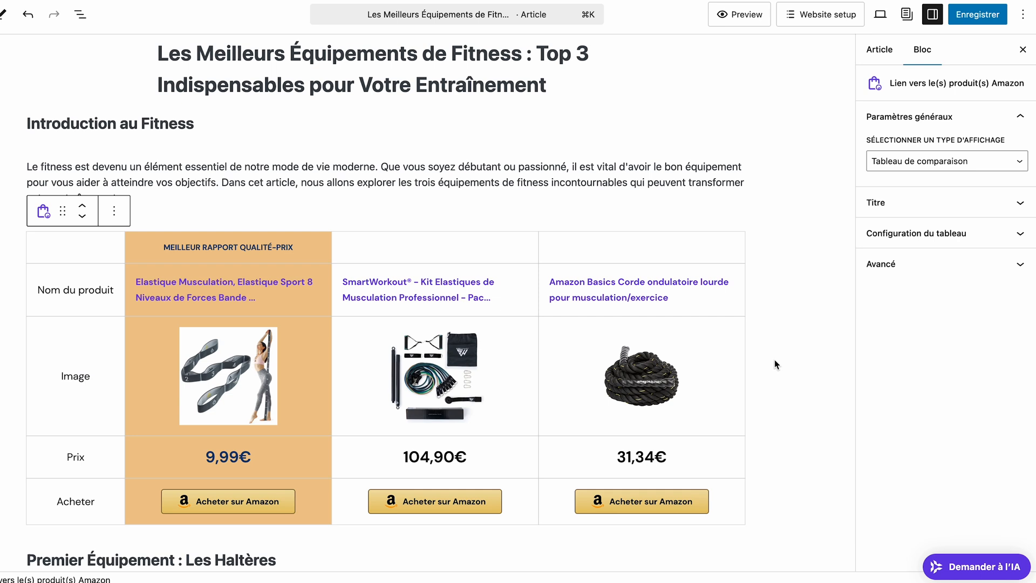
{"action": "left_click", "coordinate": [994, 16]}
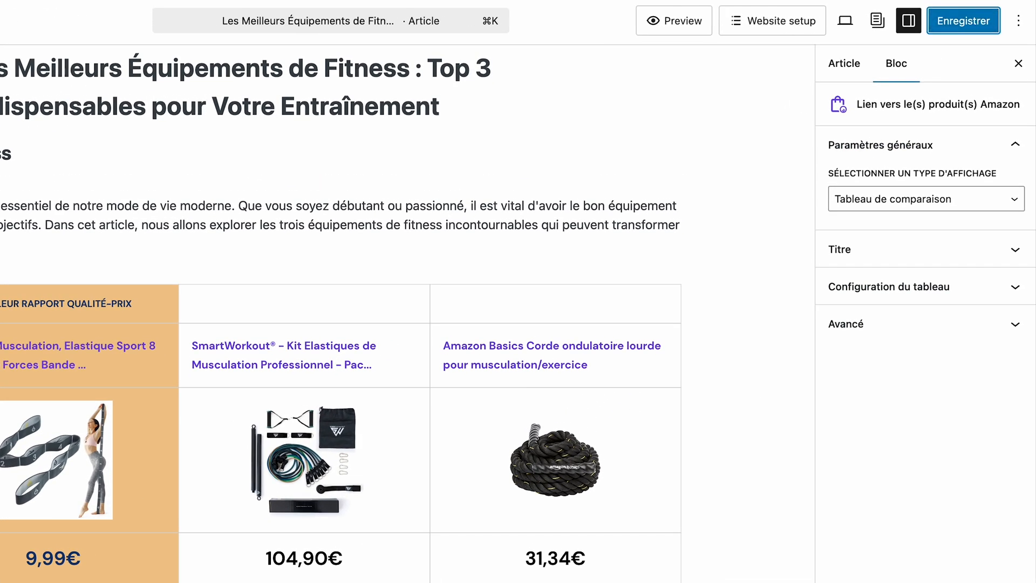